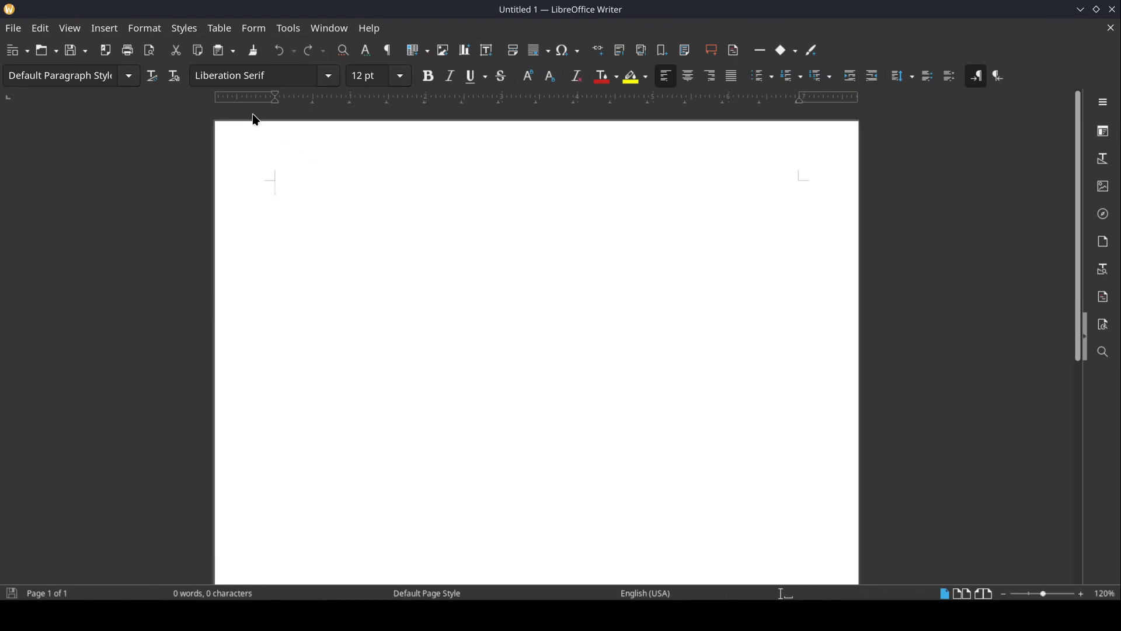
In the Appearance options, keep the LibreOffice theme on Automatic and turn off the white document background.
{"action": "left_click", "coordinate": [297, 28]}
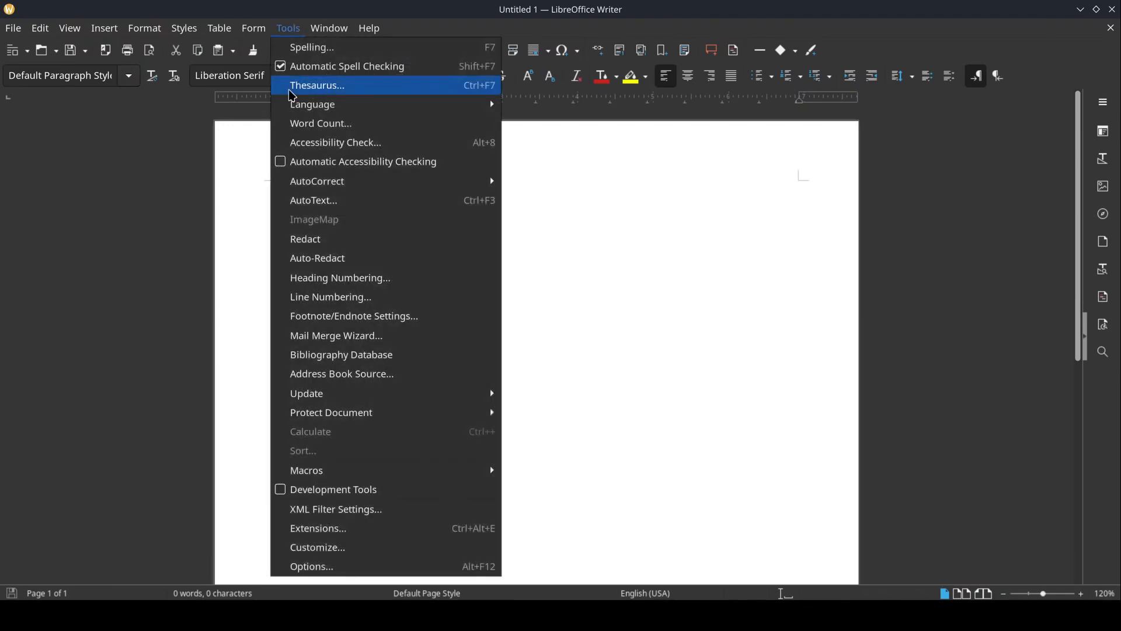
{"action": "left_click", "coordinate": [332, 565]}
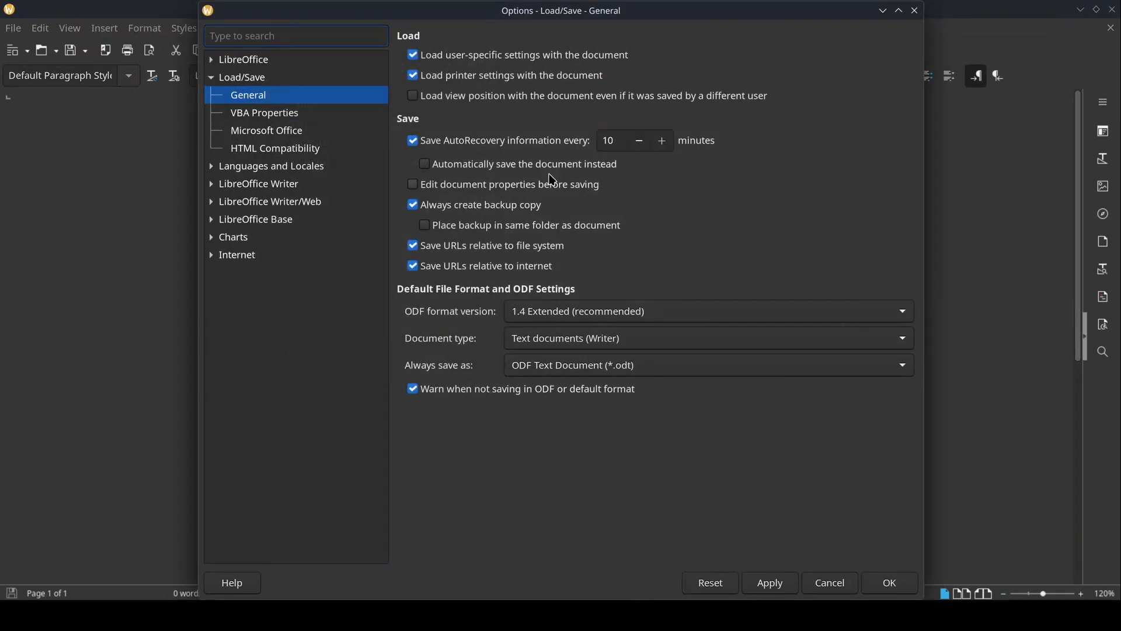
{"action": "left_click", "coordinate": [211, 75]}
{"action": "left_click", "coordinate": [211, 60]}
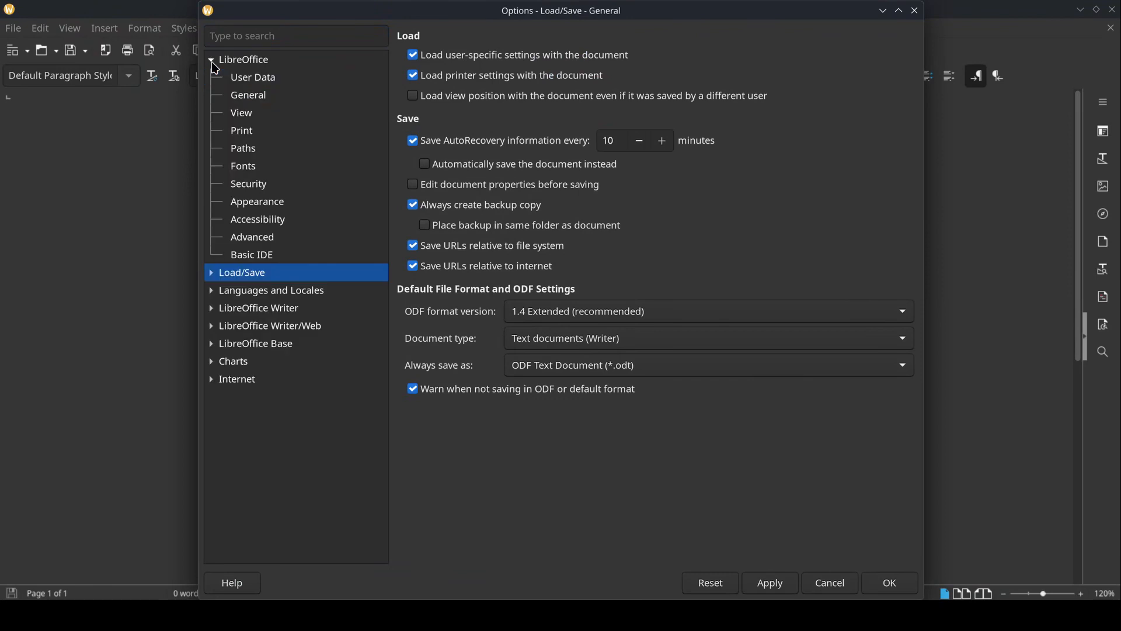
{"action": "left_click", "coordinate": [279, 207]}
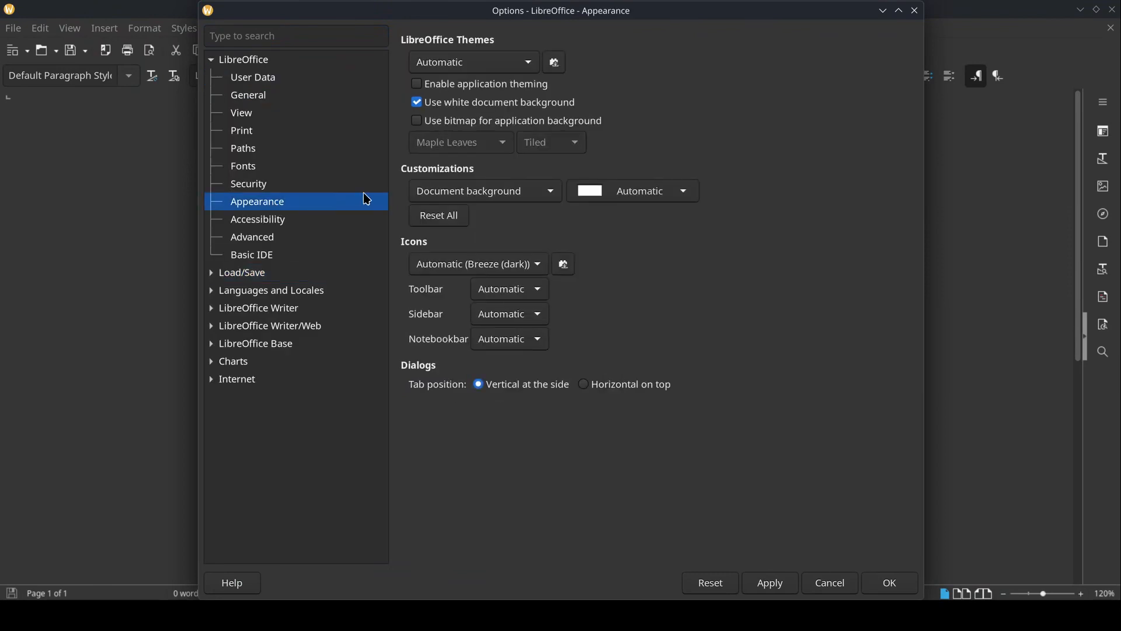
{"action": "left_click", "coordinate": [512, 67]}
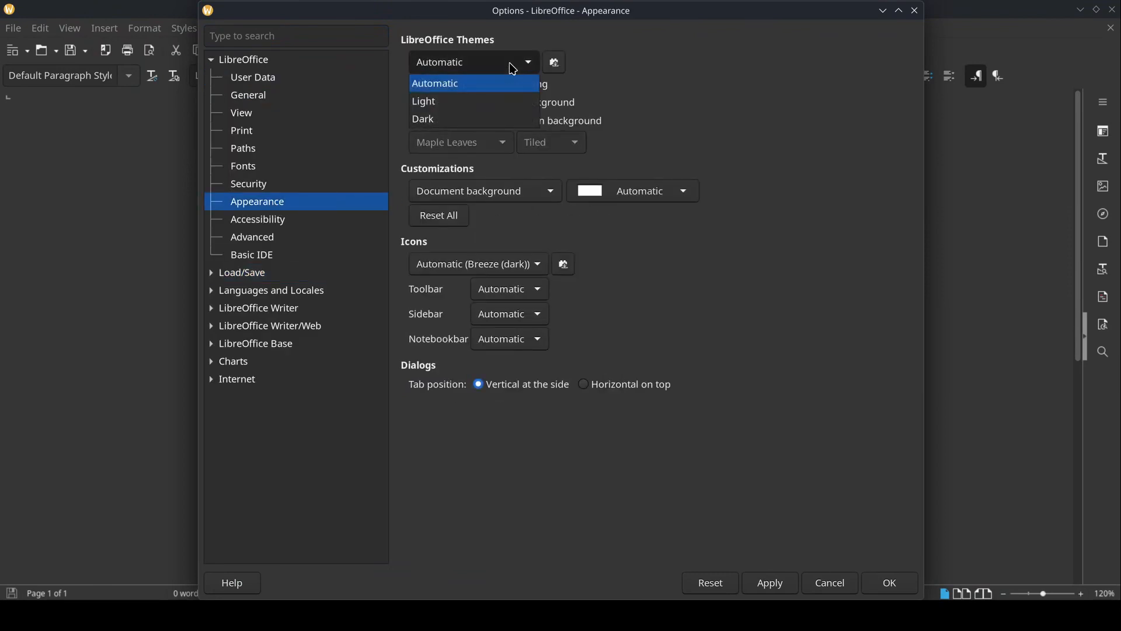
{"action": "left_click", "coordinate": [445, 85]}
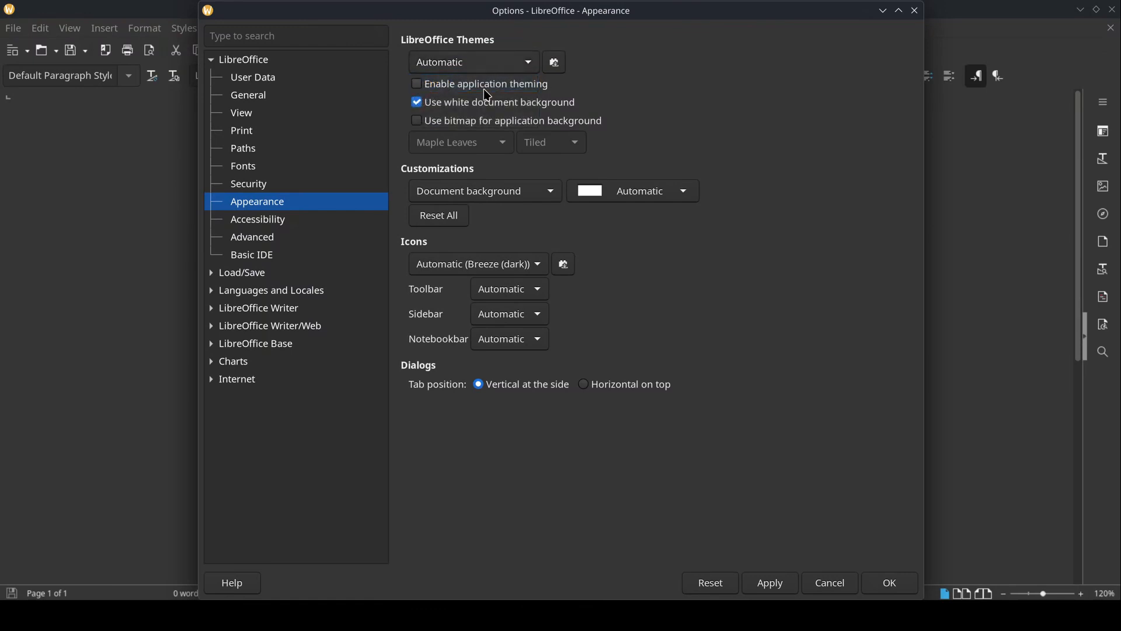
{"action": "left_click", "coordinate": [418, 103]}
Set the icon theme to Sukapura (SVG + dark), accept the options and restart LibreOffice to apply the changes.
{"action": "left_click", "coordinate": [505, 273]}
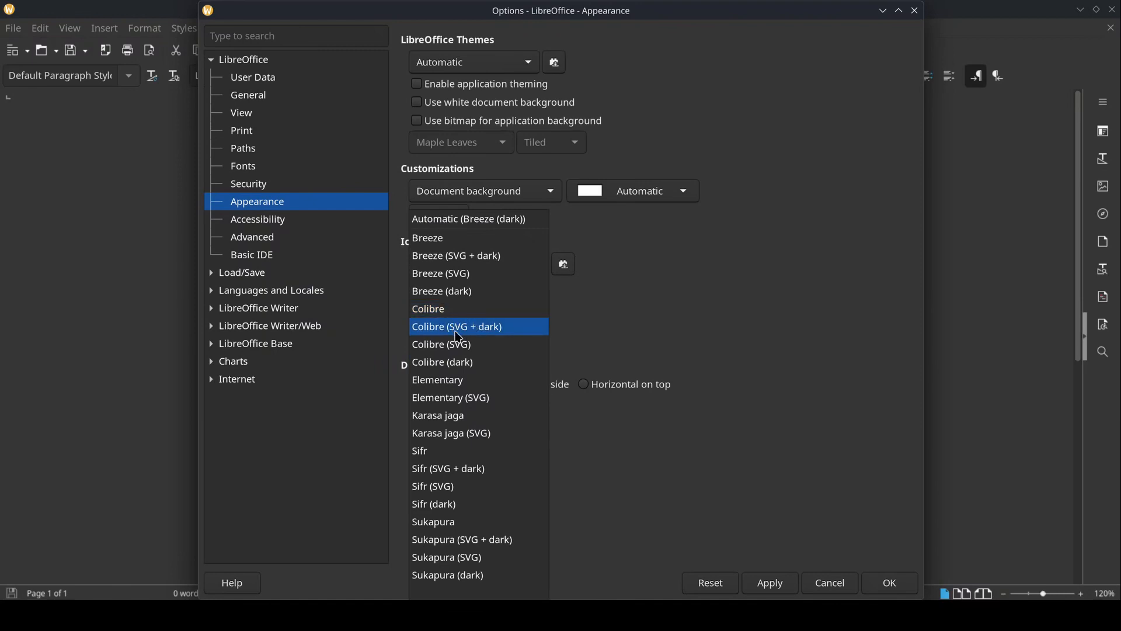
{"action": "left_click", "coordinate": [483, 544]}
{"action": "mouse_move", "coordinate": [399, 11]}
{"action": "left_mouse_down"}
{"action": "mouse_move", "coordinate": [561, 20]}
{"action": "mouse_move", "coordinate": [401, 31]}
{"action": "left_mouse_up"}
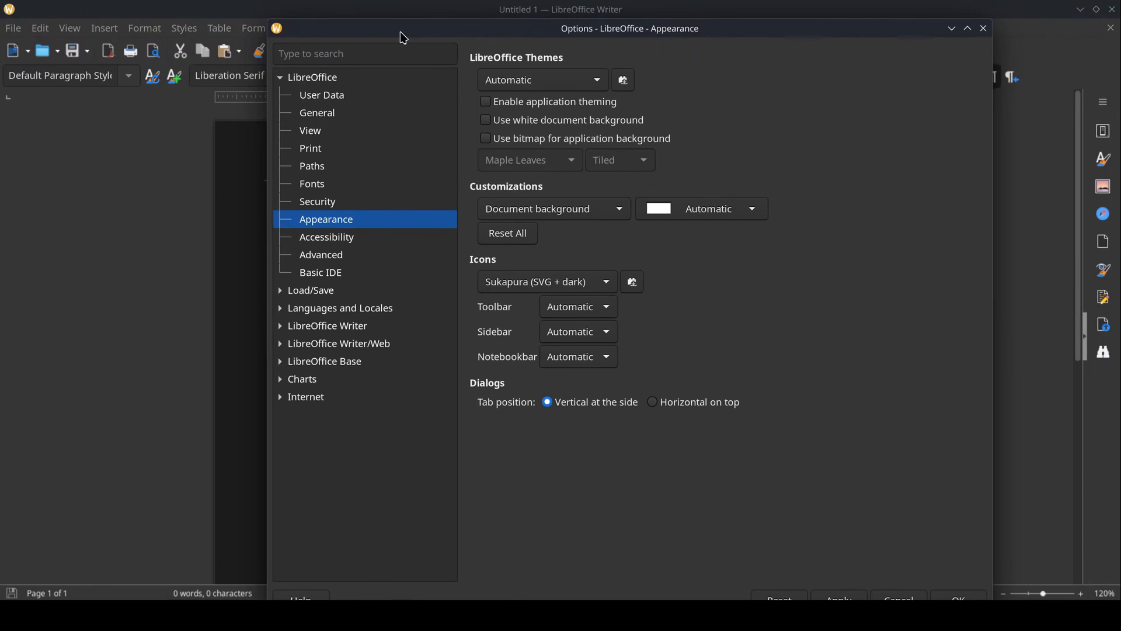
{"action": "left_click_drag", "start_coordinate": [403, 38], "coordinate": [354, 18]}
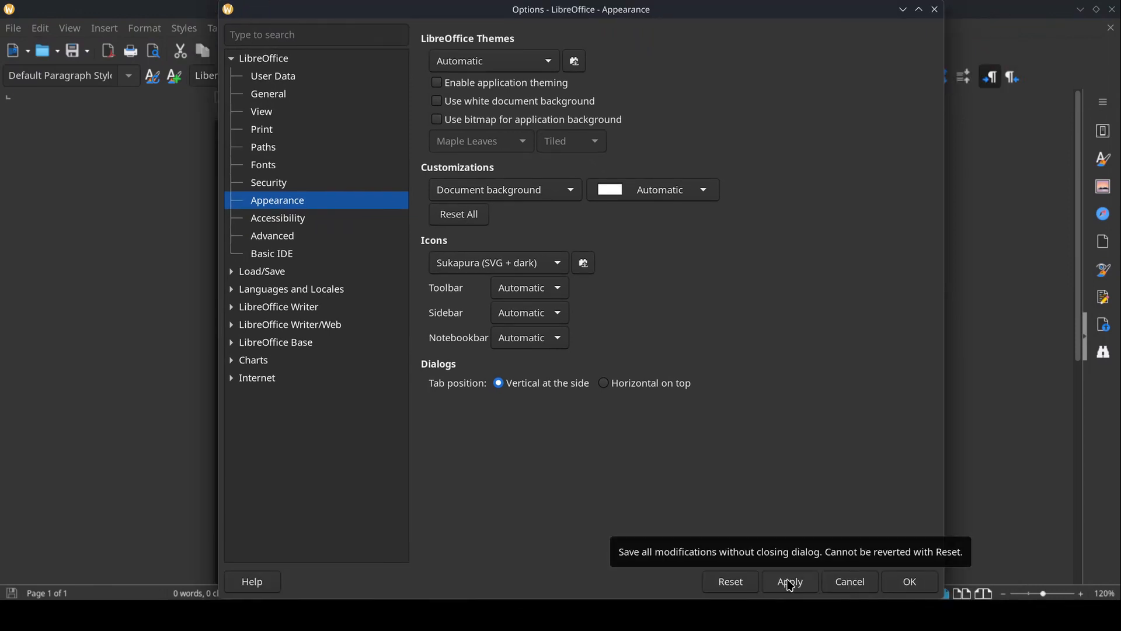
{"action": "left_click", "coordinate": [908, 580]}
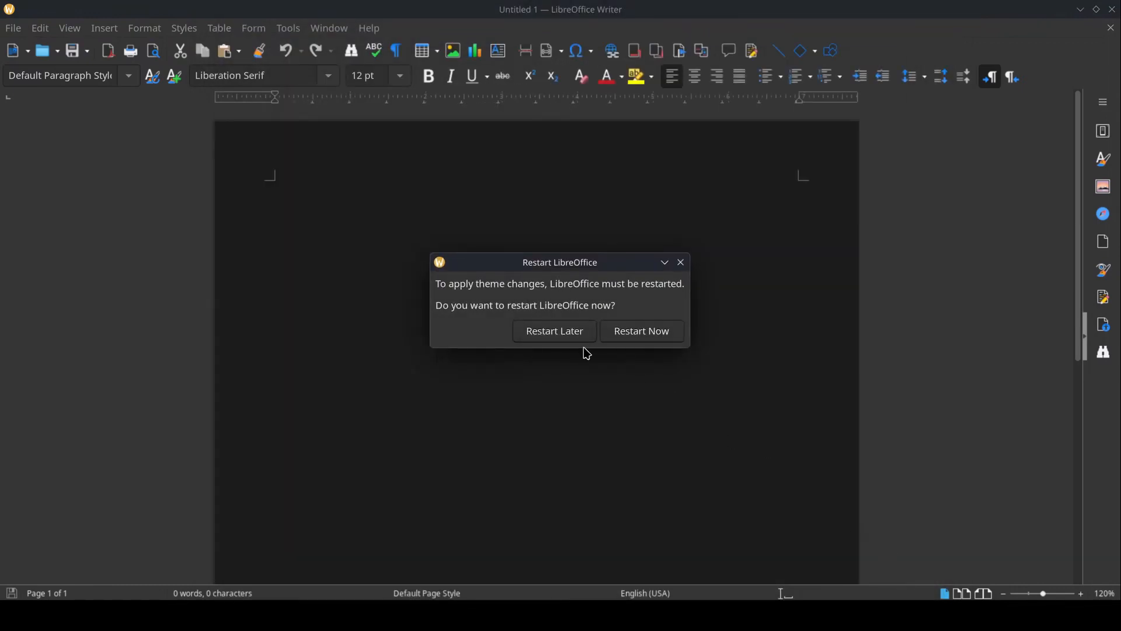
{"action": "left_click", "coordinate": [621, 338]}
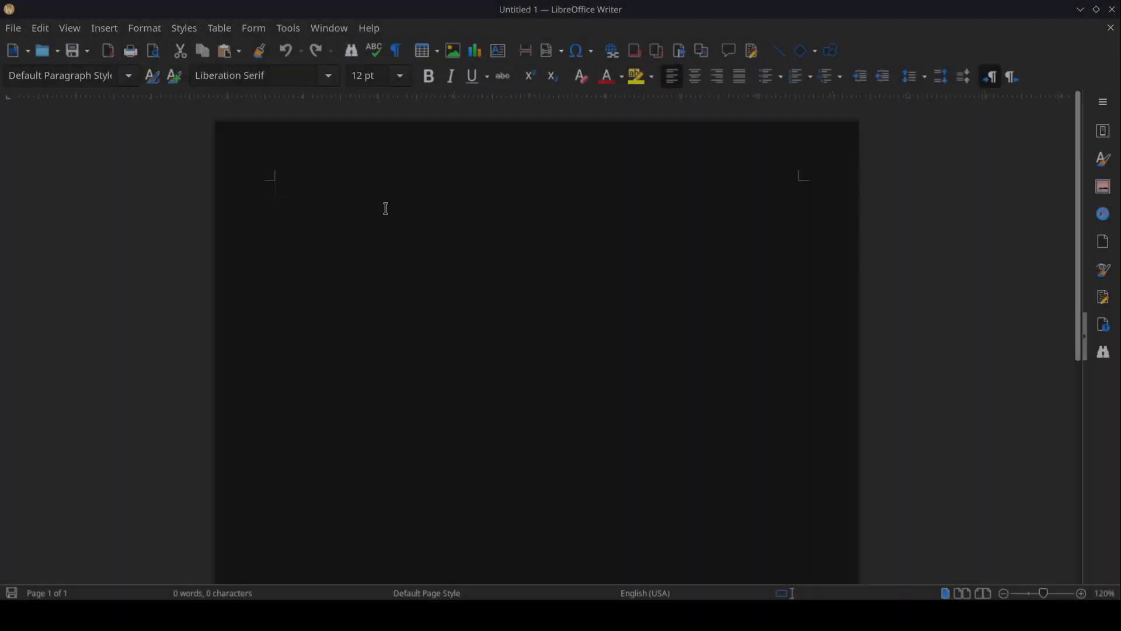
Enter the sample text "hjdjdkdkjdkj" on the first line of the blank document.
{"action": "type", "text": "hjdjdkdkjdkj"}
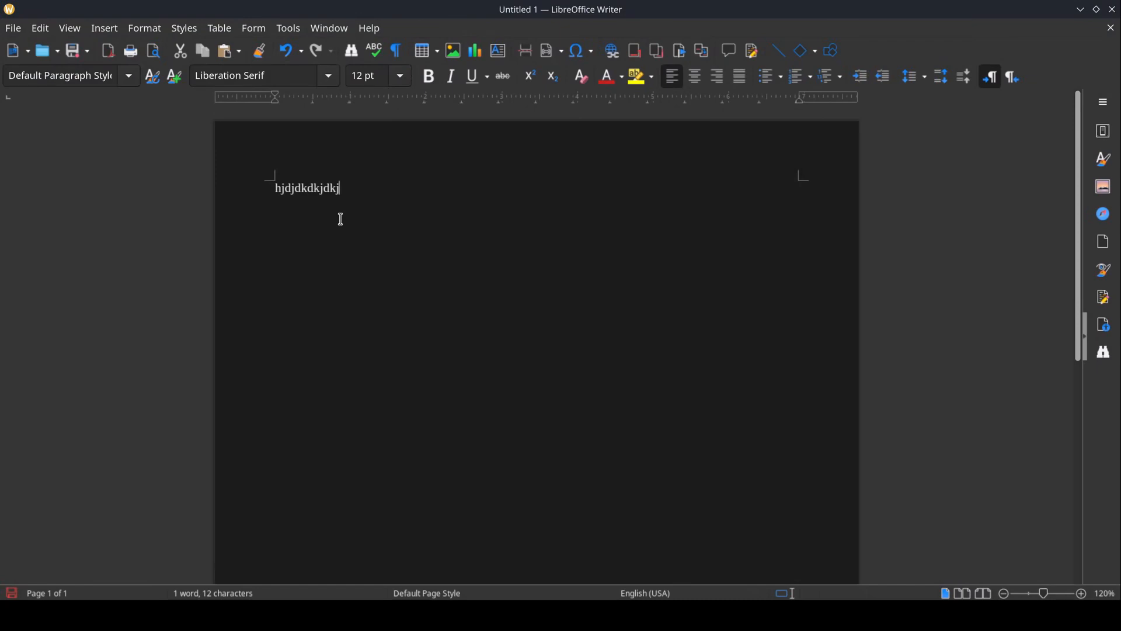
Enable hardware acceleration for graphics output in the LibreOffice View options.
{"action": "left_click", "coordinate": [287, 29]}
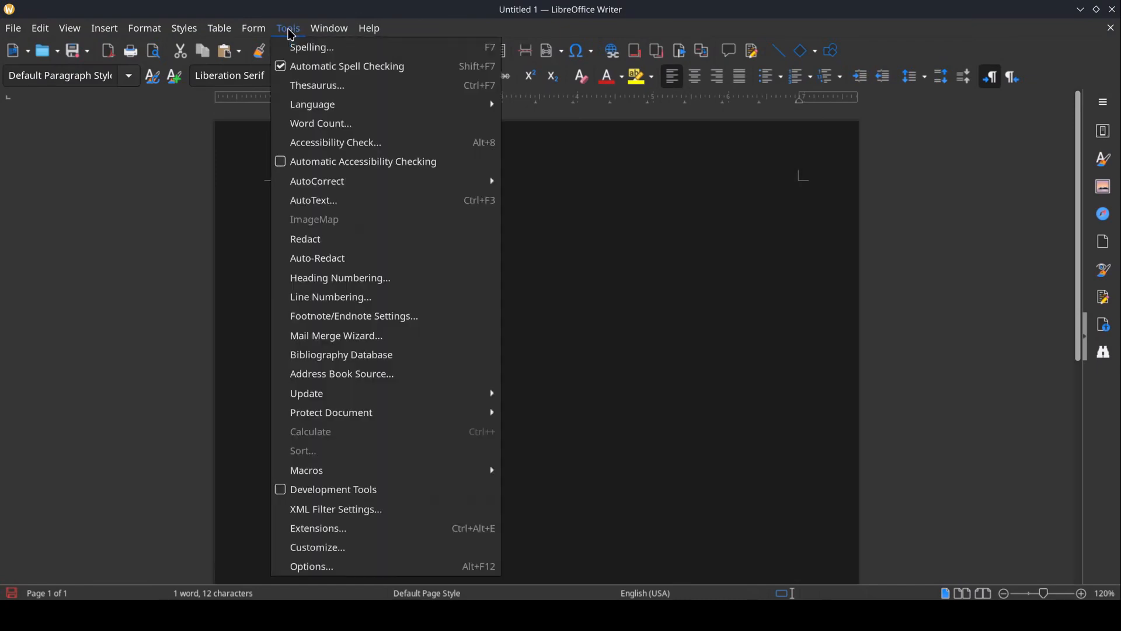
{"action": "left_click", "coordinate": [340, 567]}
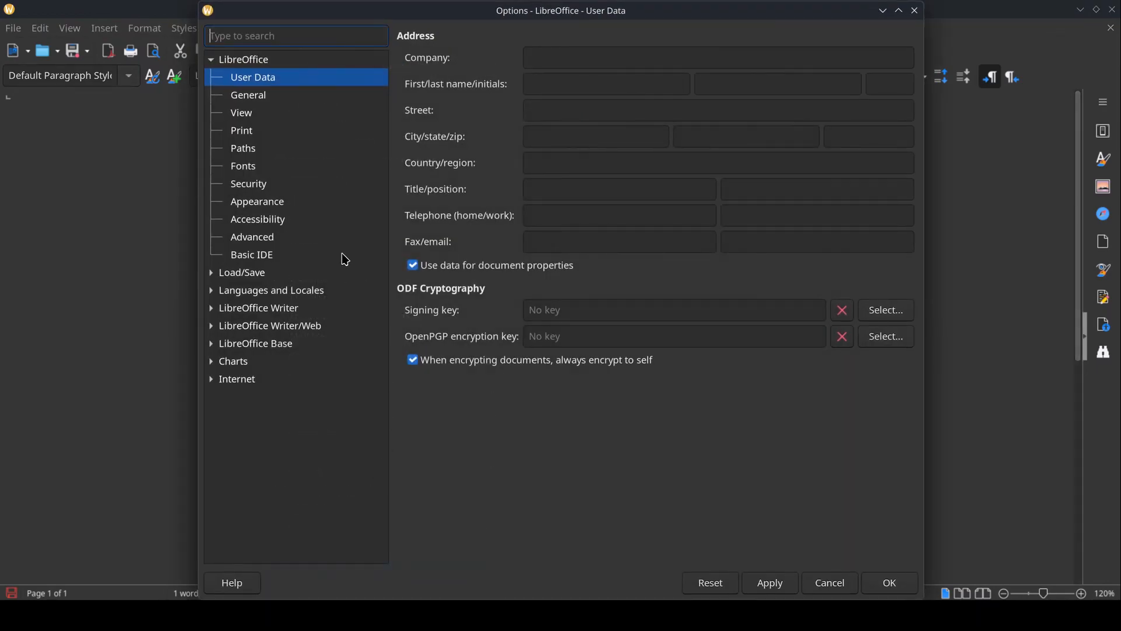
{"action": "left_click", "coordinate": [263, 117]}
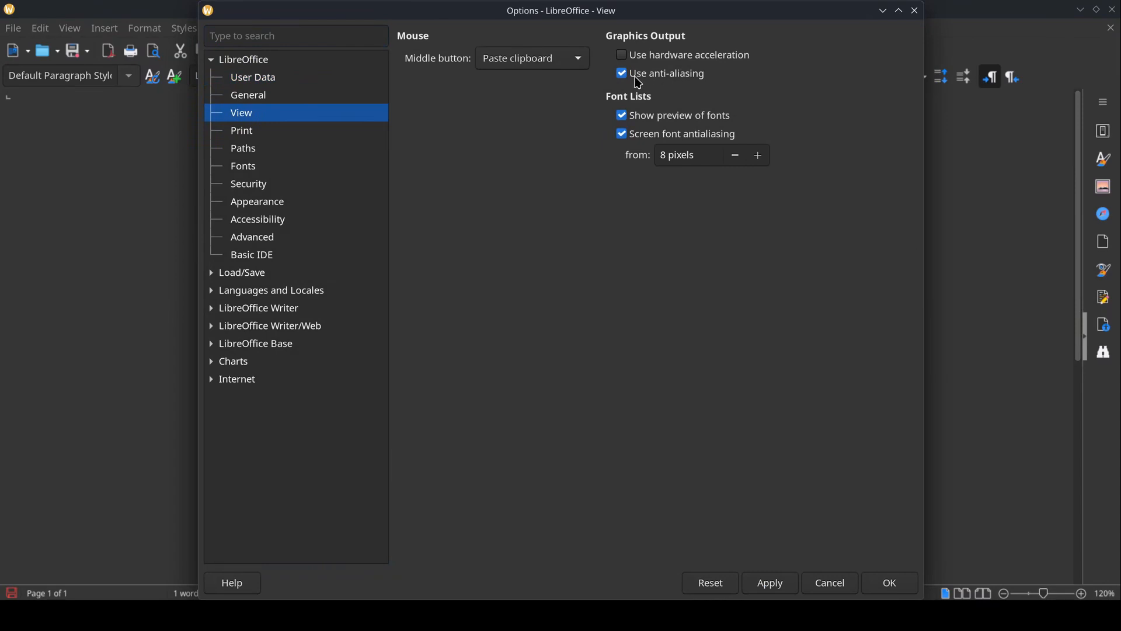
{"action": "left_click", "coordinate": [622, 57]}
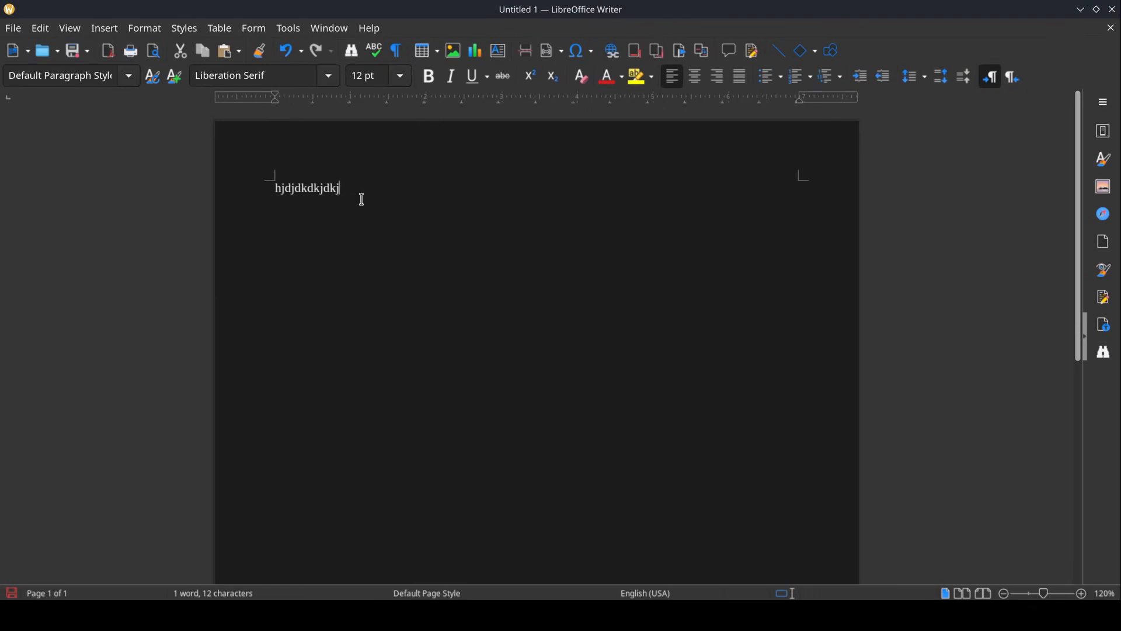
Switch the user interface mode to Tabbed and apply it to all LibreOffice applications.
{"action": "left_click", "coordinate": [69, 29]}
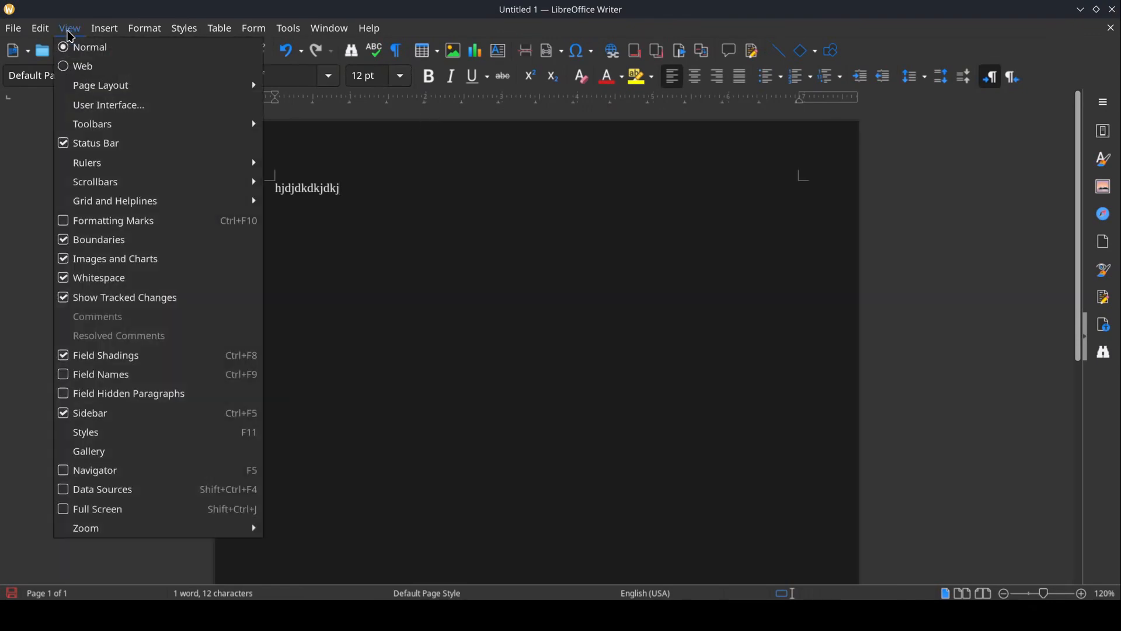
{"action": "left_click", "coordinate": [138, 109]}
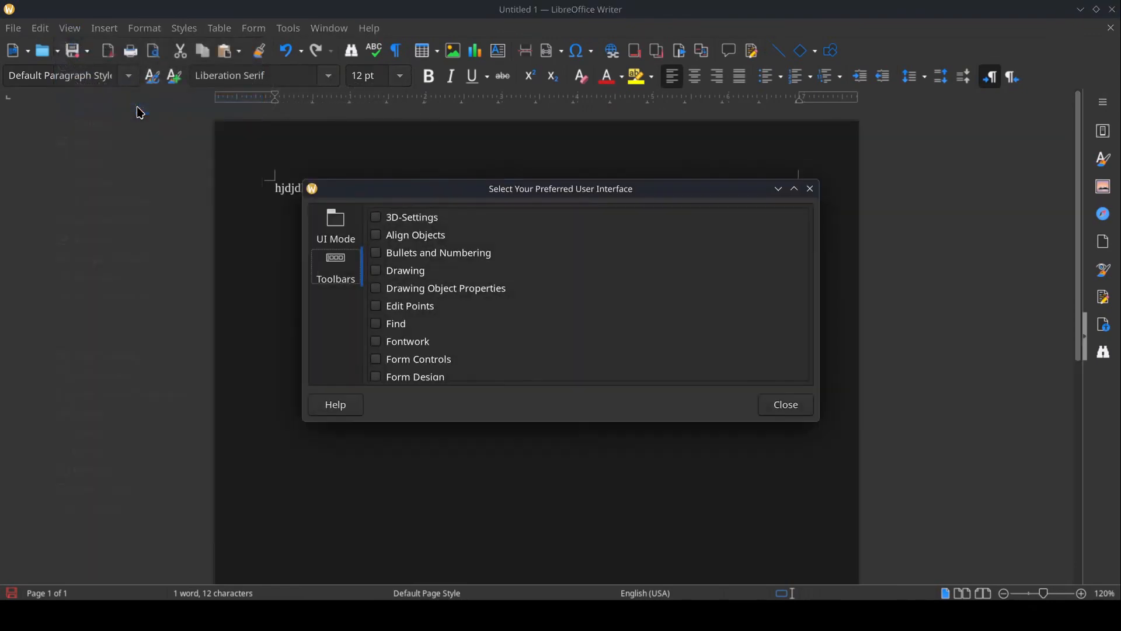
{"action": "left_click", "coordinate": [332, 232]}
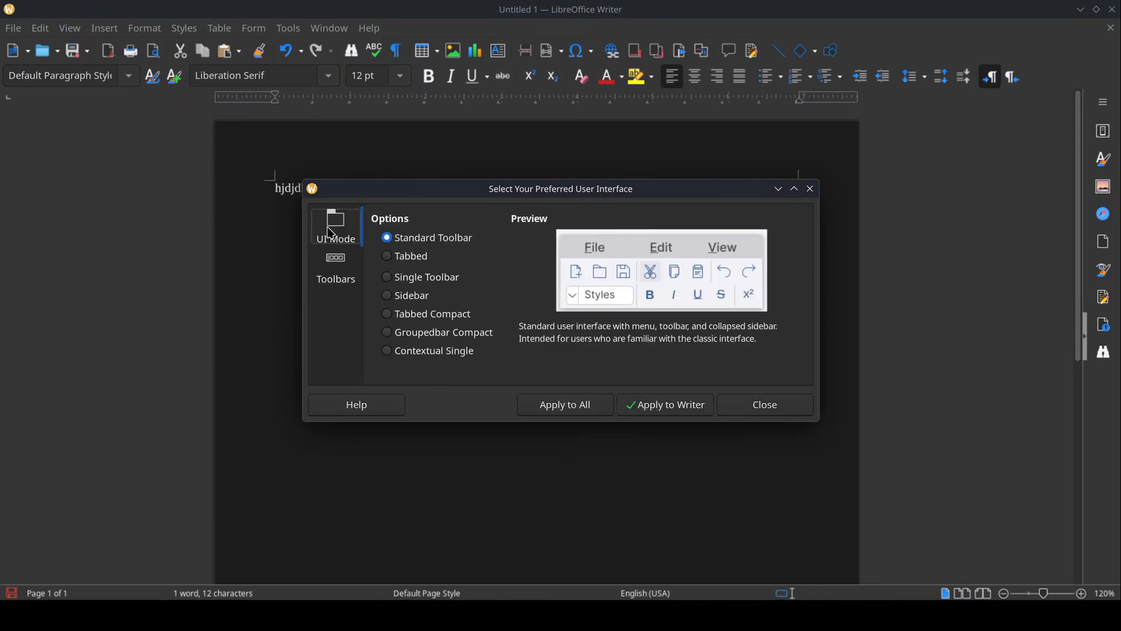
{"action": "left_click", "coordinate": [387, 257]}
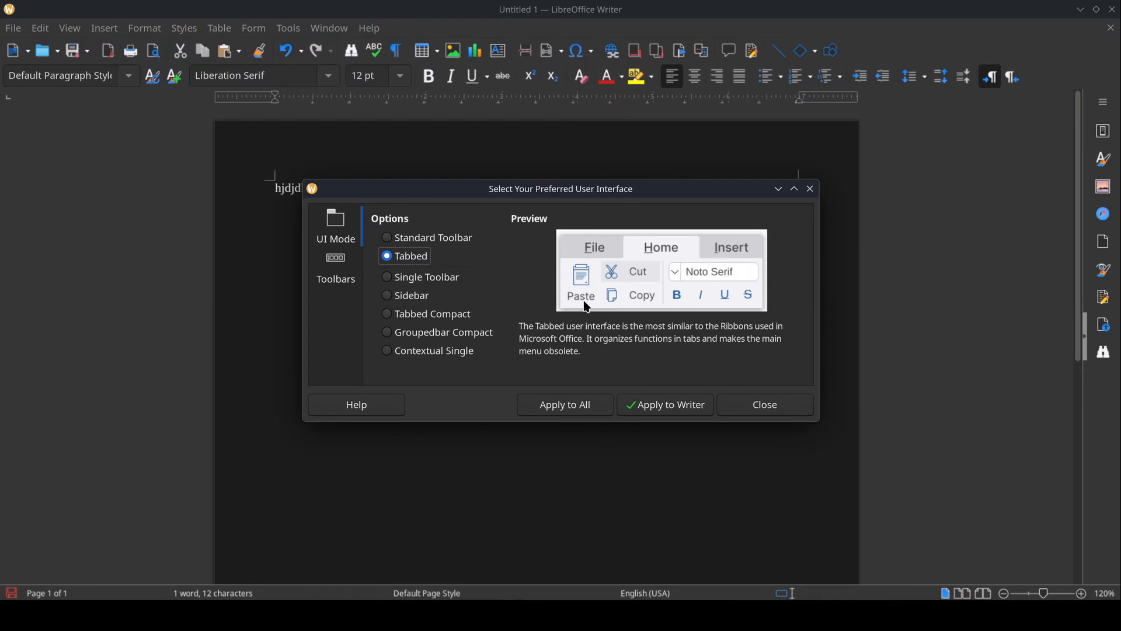
{"action": "left_click", "coordinate": [565, 409]}
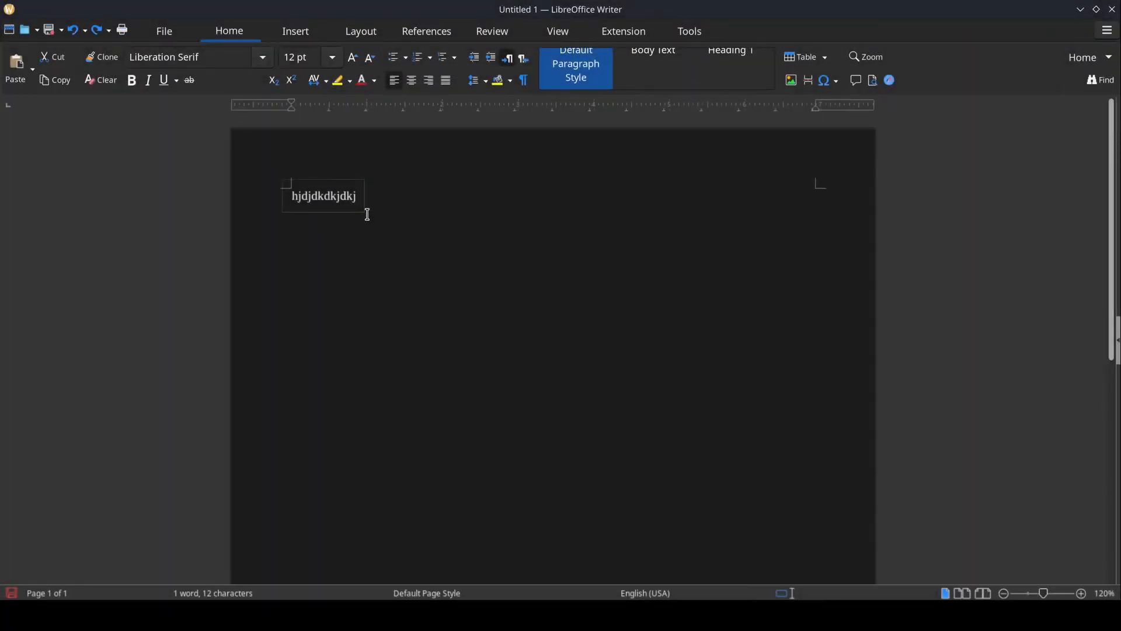
Set the font name to Times in the document.
{"action": "left_click", "coordinate": [199, 54]}
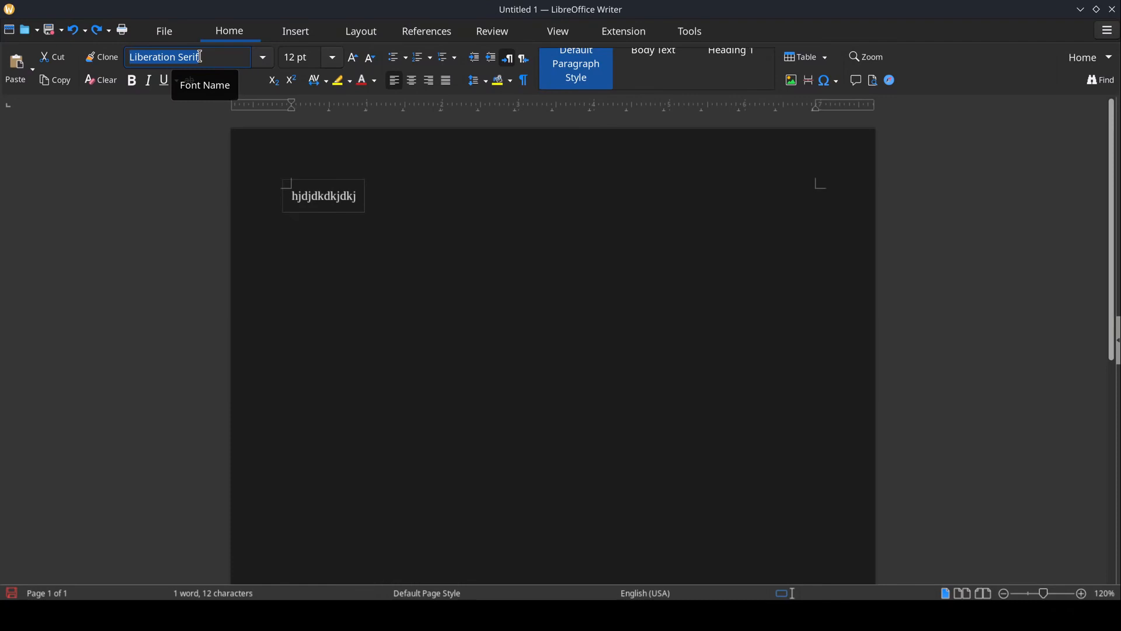
{"action": "type", "text": "Times"}
{"action": "key", "text": "Return"}
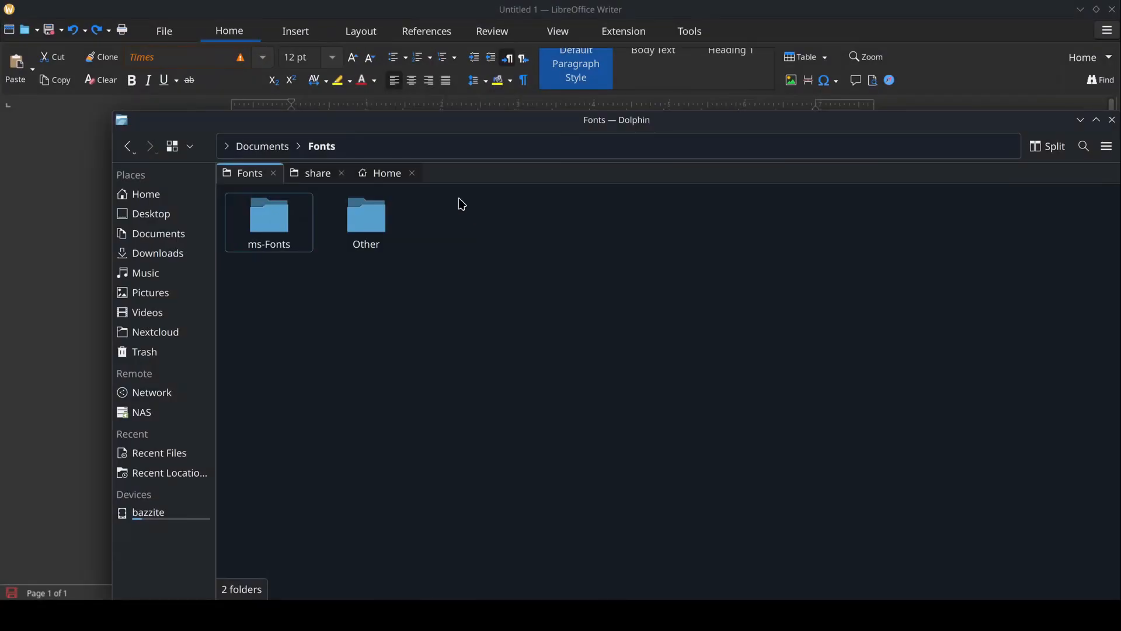
In the Dolphin file manager, examine the font files in the ms-Fonts folder and its Microsoft Aptos Fonts subfolder.
{"action": "double_click", "coordinate": [280, 232]}
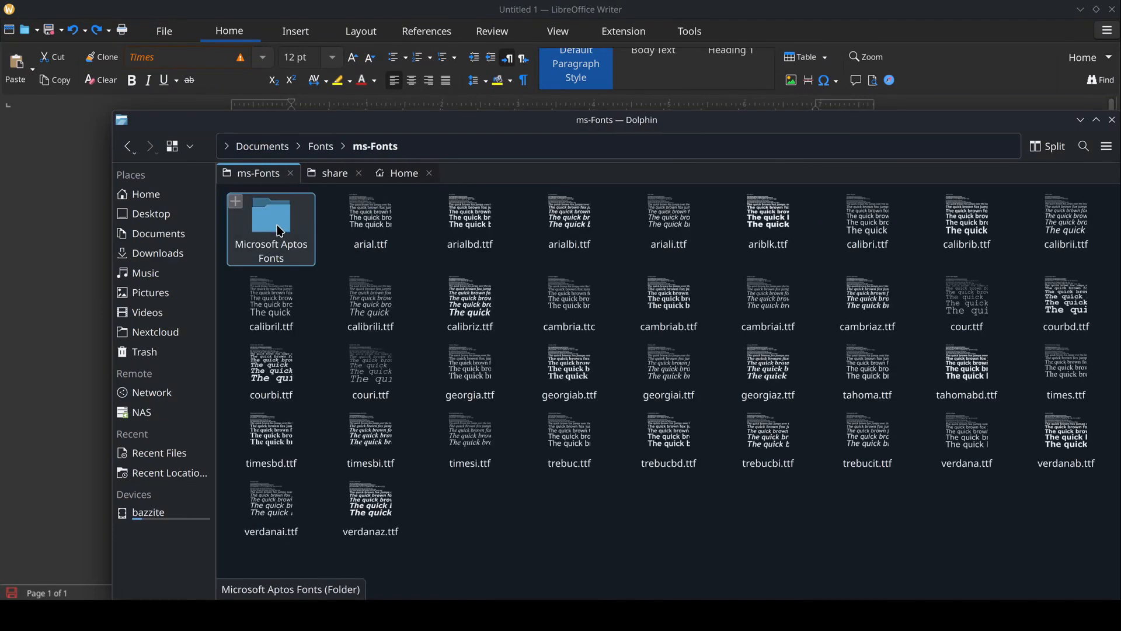
{"action": "left_click", "coordinate": [388, 246]}
{"action": "left_click", "coordinate": [484, 246]}
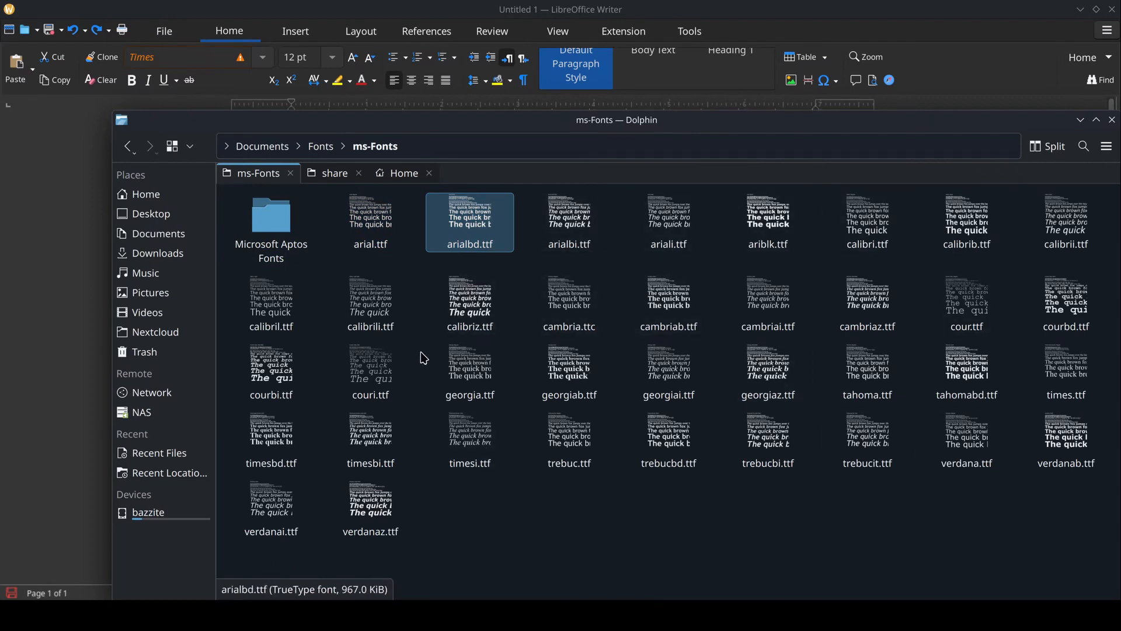
{"action": "left_click", "coordinate": [365, 304]}
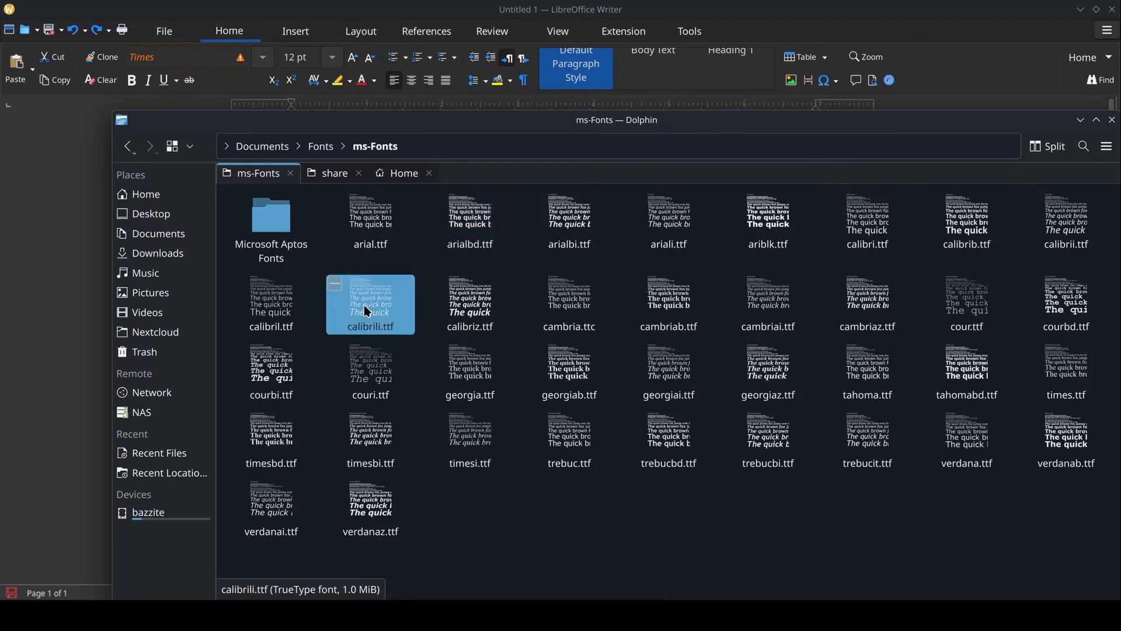
{"action": "left_click", "coordinate": [469, 437]}
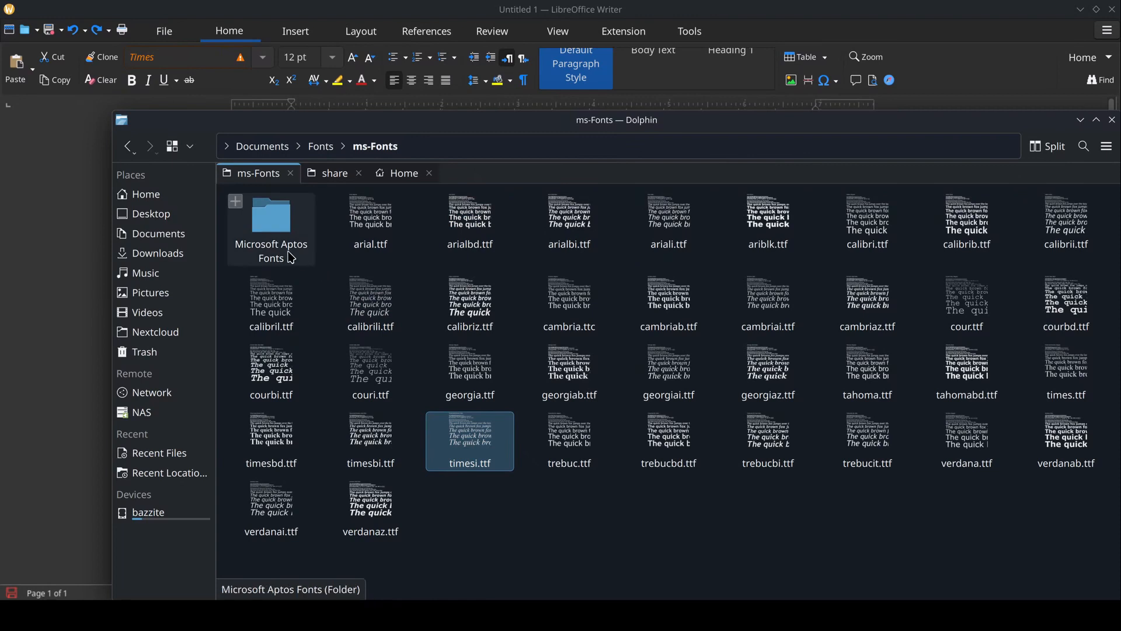
{"action": "double_click", "coordinate": [284, 243]}
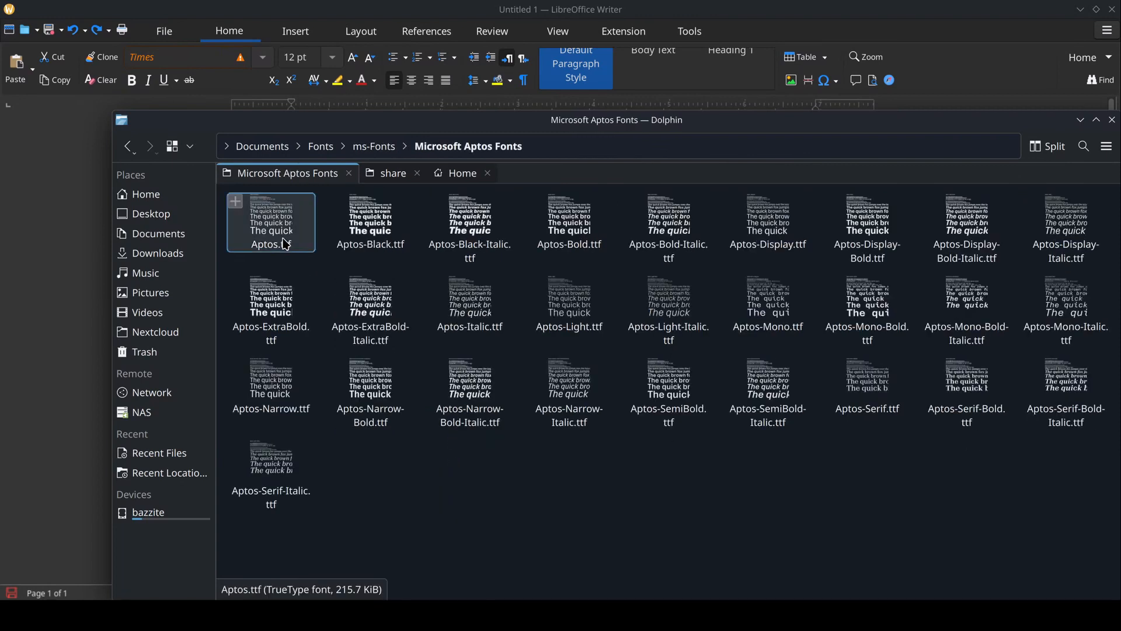
{"action": "key", "text": "alt+Left"}
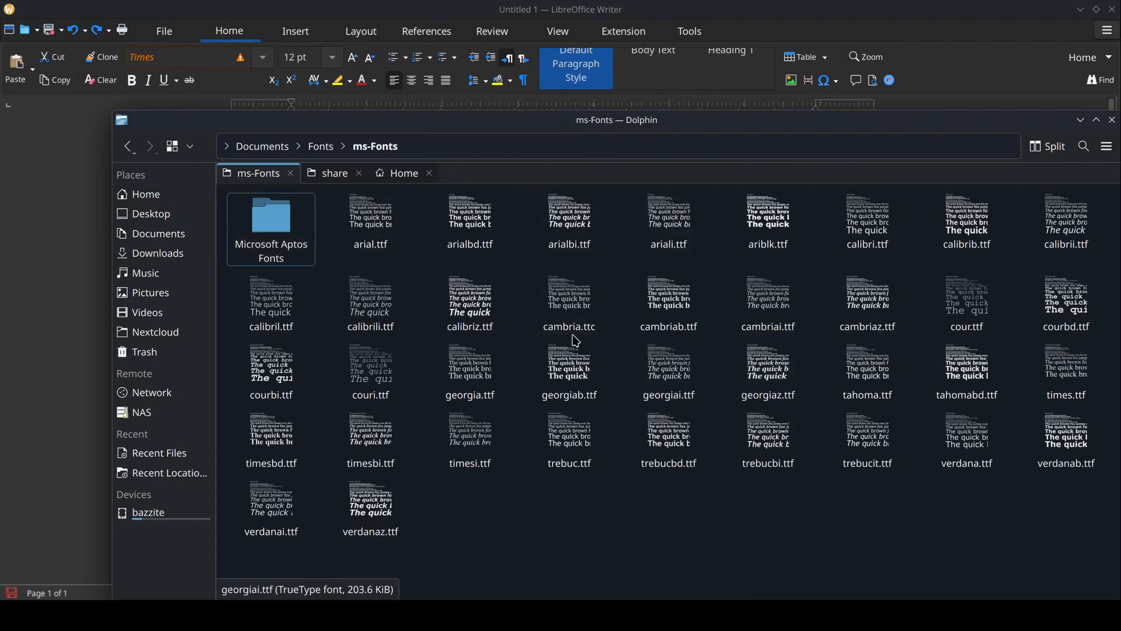
Examine the font family folders inside the Other folder and return to the parent Fonts folder.
{"action": "key", "text": "BackSpace"}
{"action": "double_click", "coordinate": [365, 215]}
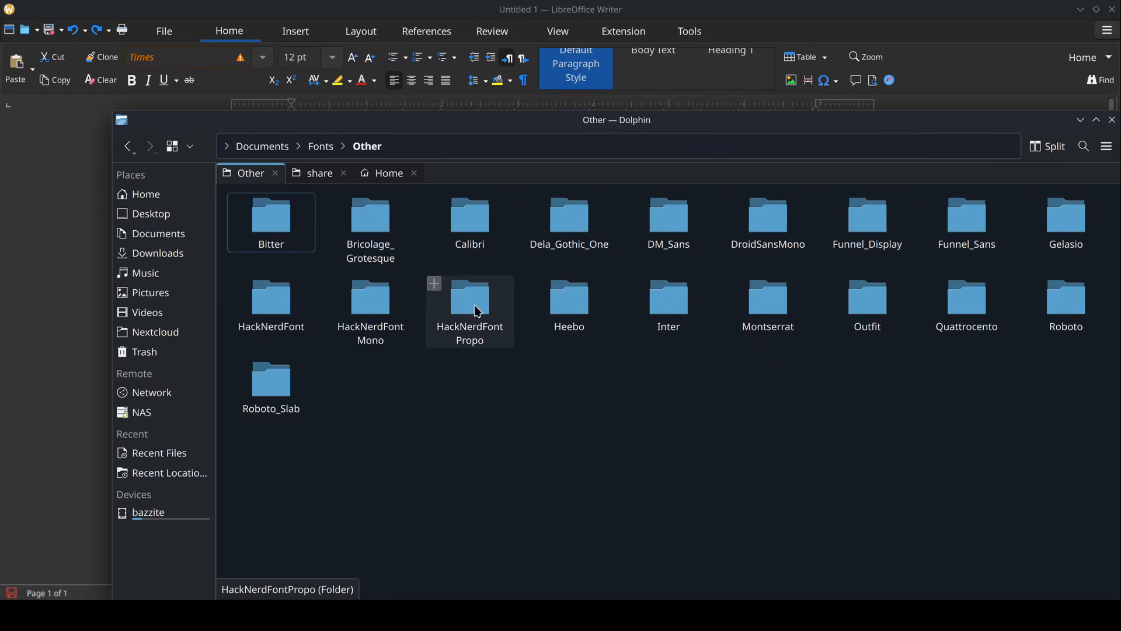
{"action": "left_click", "coordinate": [321, 144]}
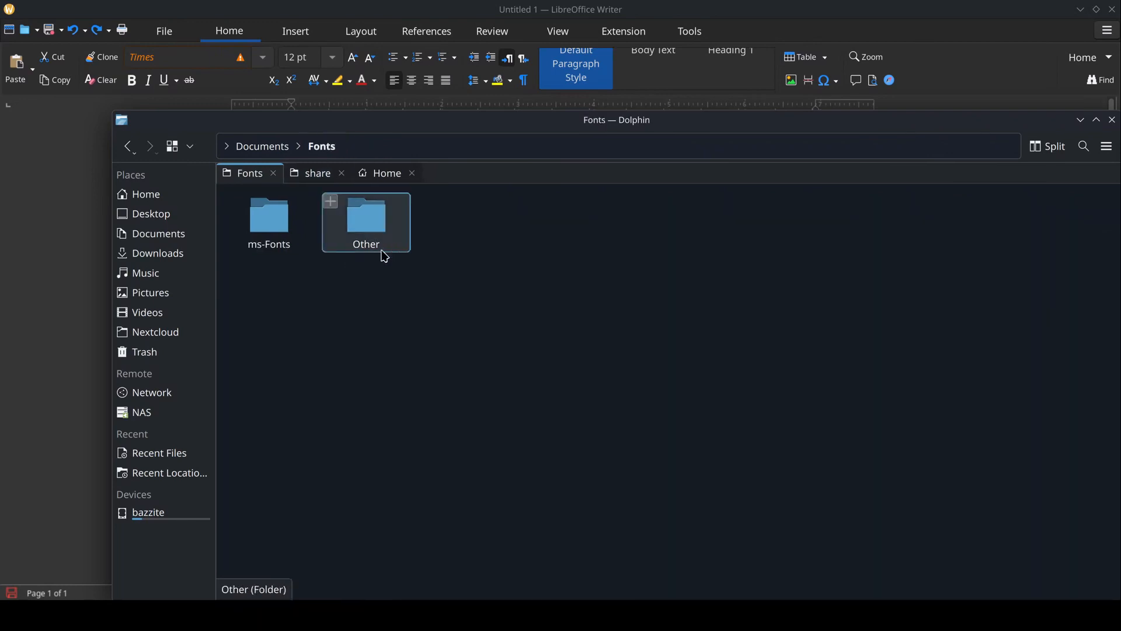
Copy both the ms-Fonts and Other folders from Documents/Fonts.
{"action": "left_click_drag", "start_coordinate": [427, 276], "coordinate": [267, 222]}
{"action": "right_click", "coordinate": [267, 222]}
{"action": "left_click", "coordinate": [320, 301]}
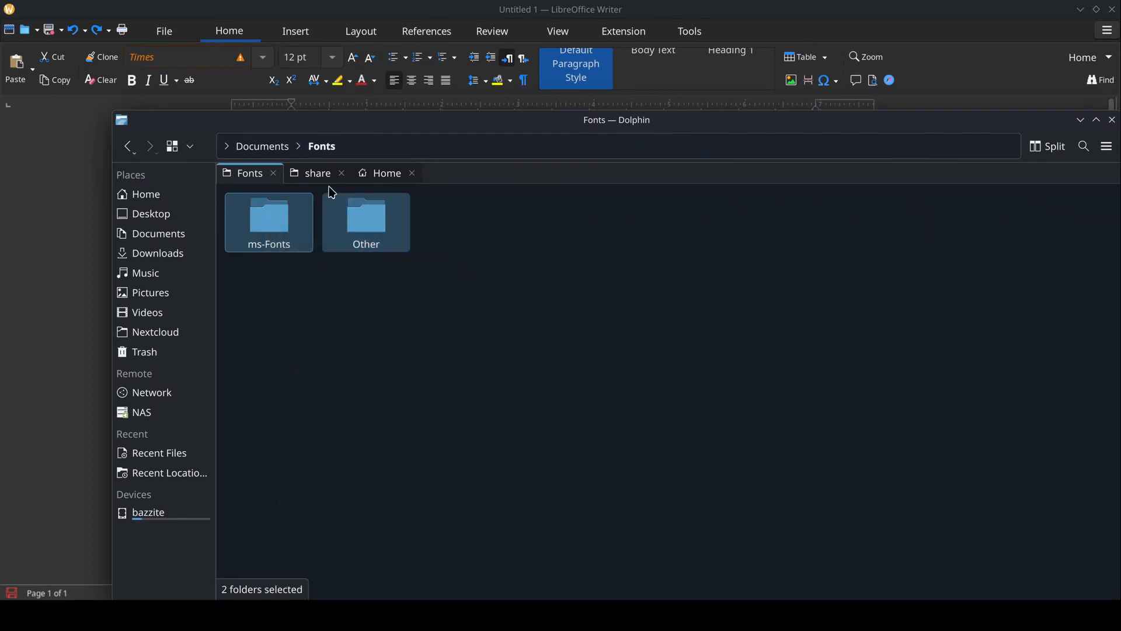
Create a new folder named "fonts" in the .local/share directory of the home folder.
{"action": "left_click", "coordinate": [321, 186]}
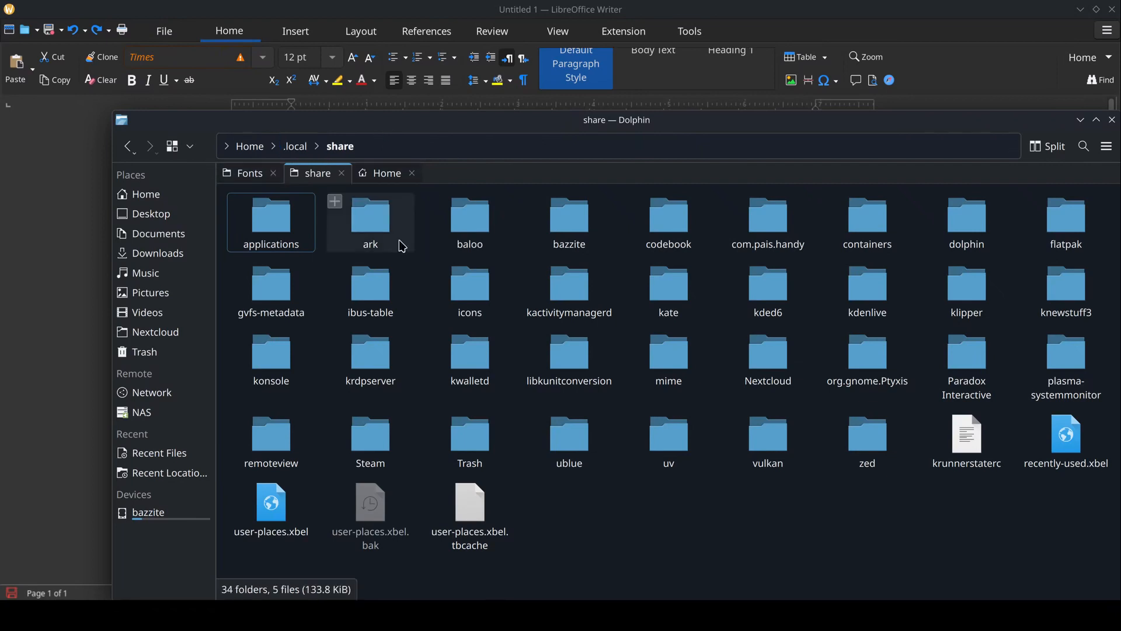
{"action": "right_click", "coordinate": [420, 295]}
{"action": "mouse_move", "coordinate": [464, 307]}
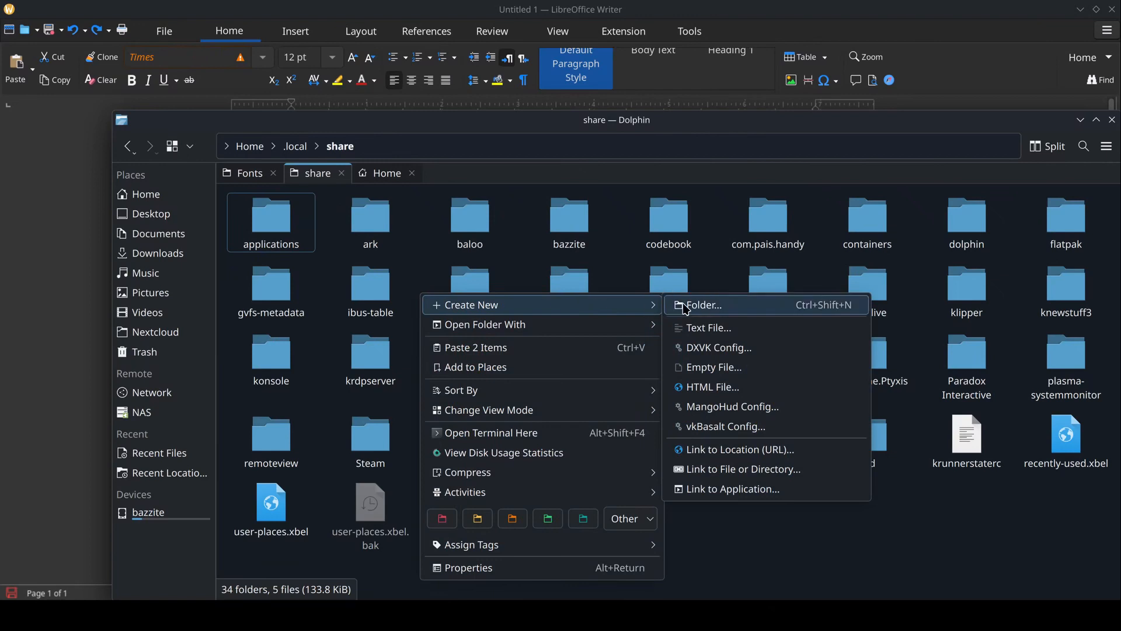
{"action": "left_click", "coordinate": [700, 306]}
{"action": "type", "text": "fonts"}
{"action": "key", "text": "Return"}
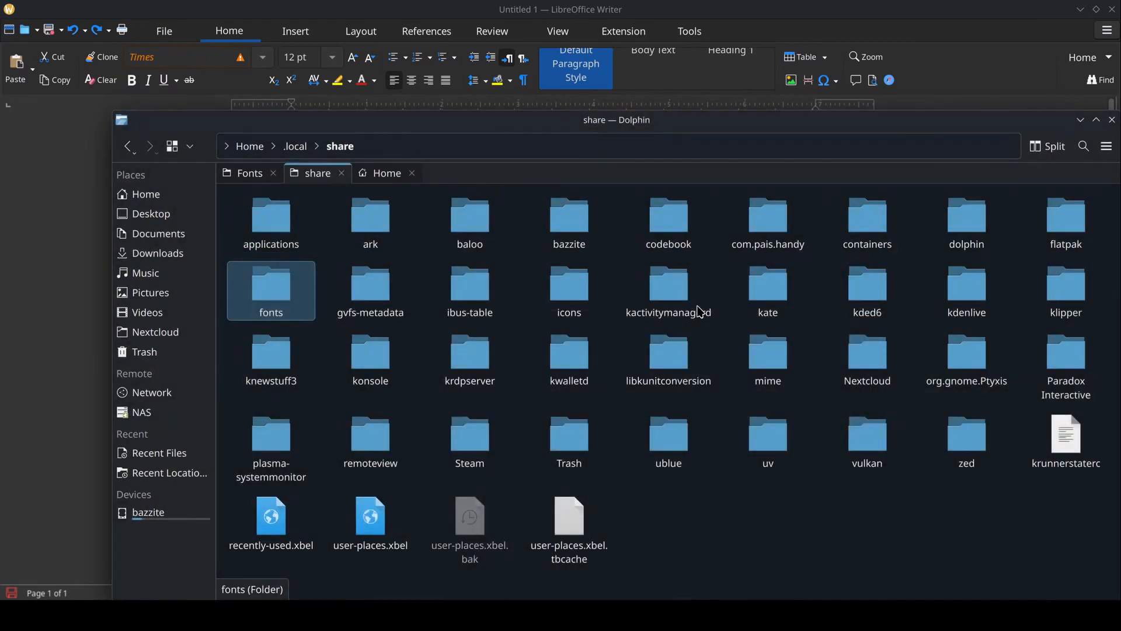
Paste the copied ms-Fonts and Other folders into the new fonts folder in .local/share.
{"action": "double_click", "coordinate": [283, 300]}
{"action": "right_click", "coordinate": [310, 296]}
{"action": "left_click", "coordinate": [428, 351]}
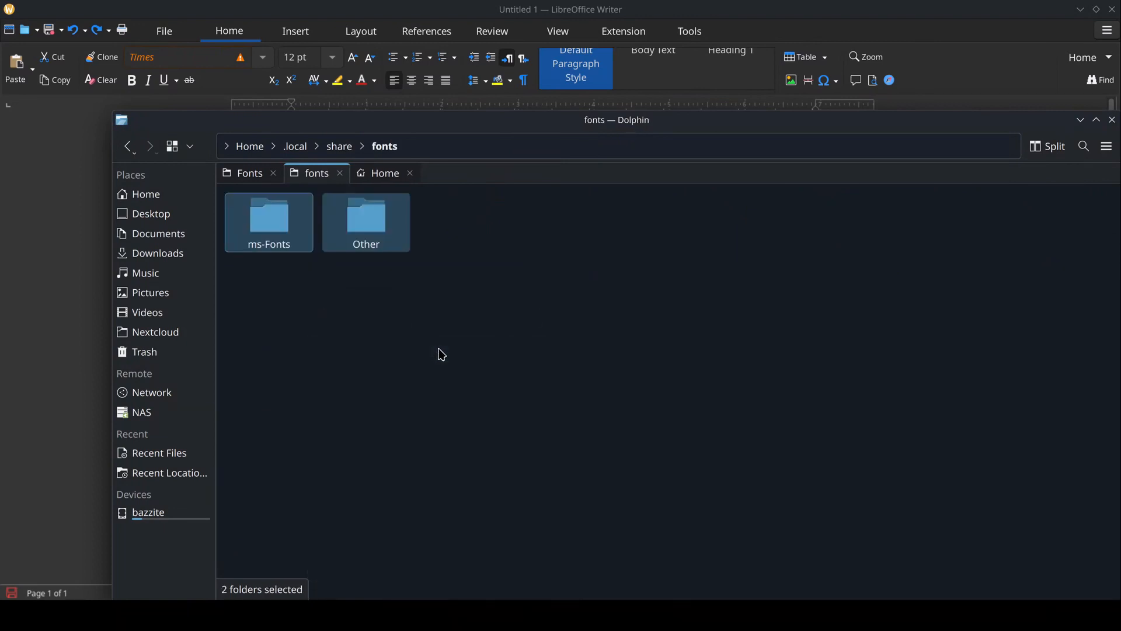
Open a Konsole terminal in the .local/share/fonts folder and run the copied fc-cache command to rebuild the font cache.
{"action": "key", "text": "super"}
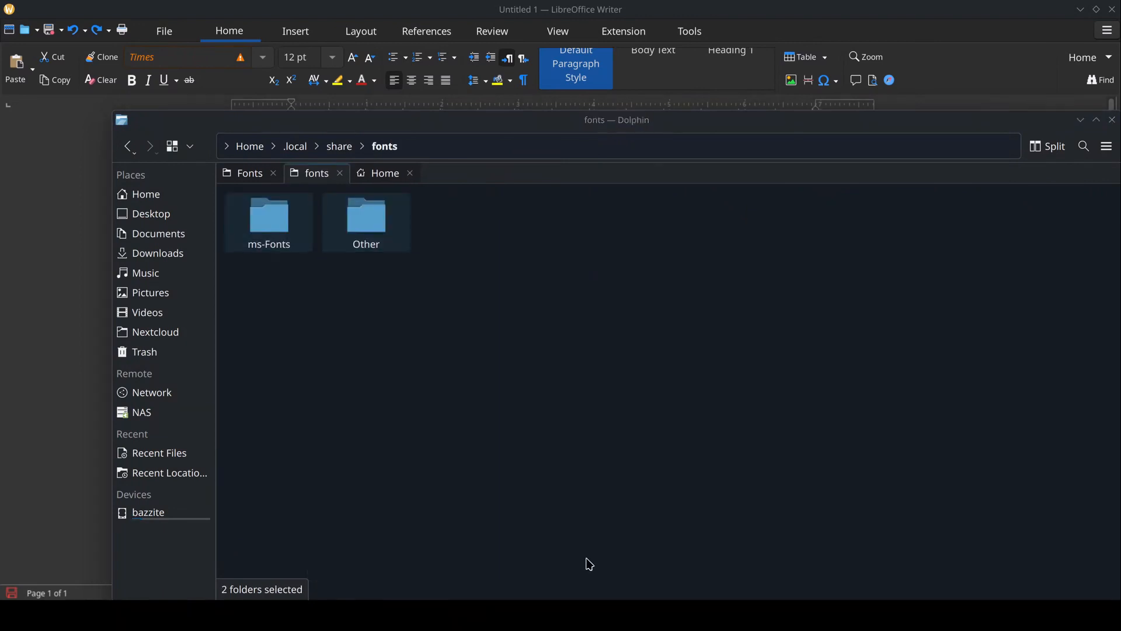
{"action": "right_click", "coordinate": [542, 560]}
{"action": "left_click", "coordinate": [642, 411]}
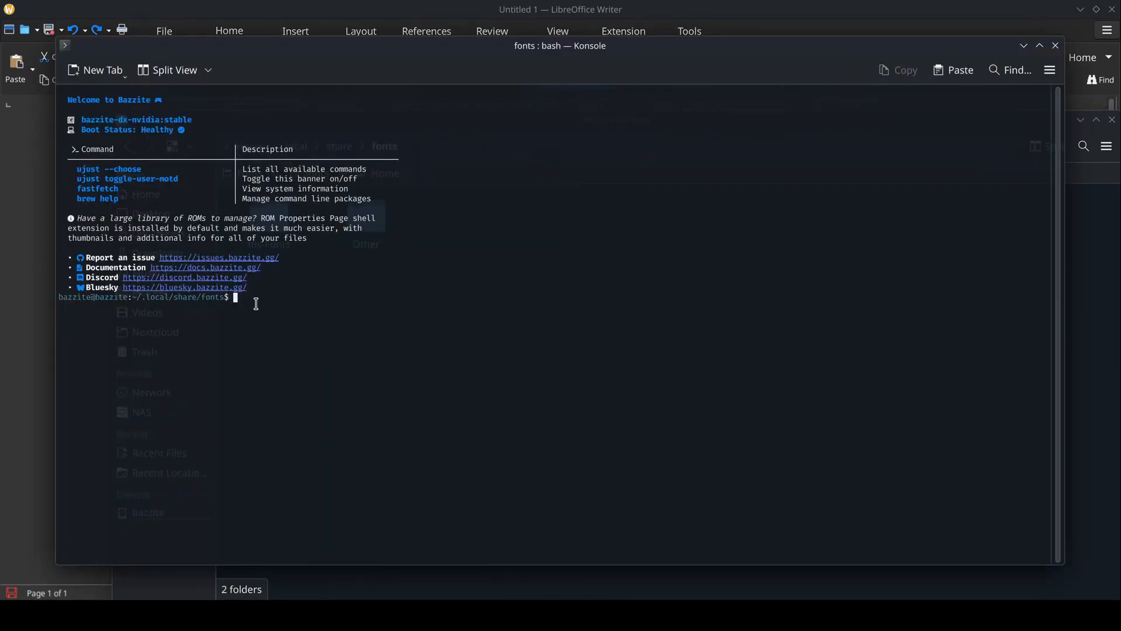
{"action": "key", "text": "ctrl+shift+v"}
{"action": "key", "text": "Return"}
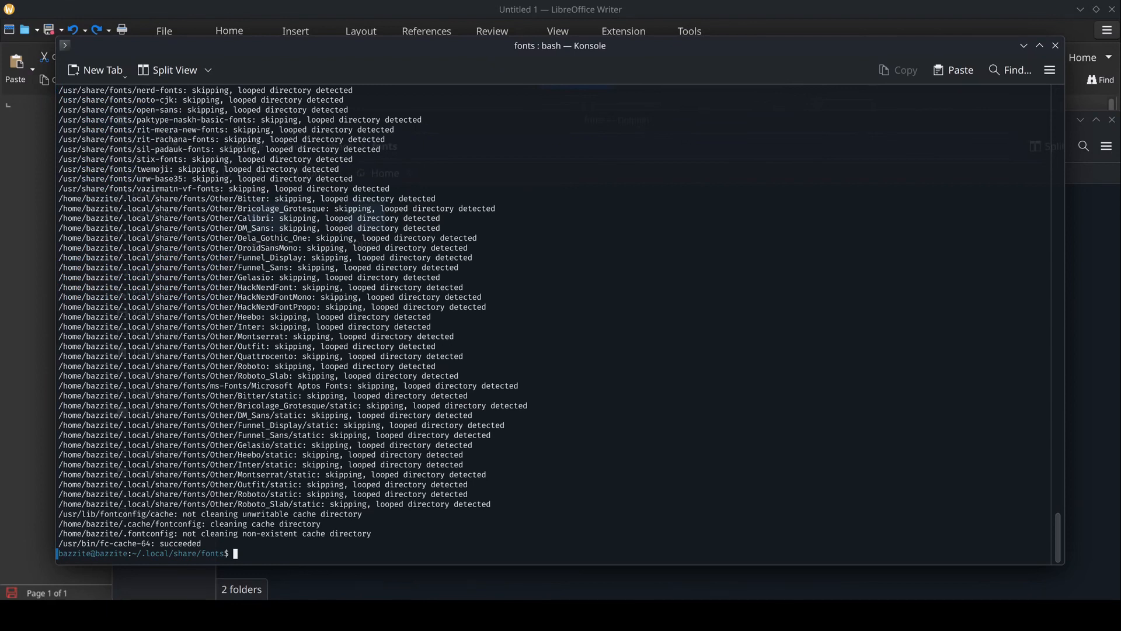
Switch to LibreOffice Writer, set the font to Times New Roman and enter the sample text "jhjhb" in the blank document.
{"action": "key", "text": "alt+Tab"}
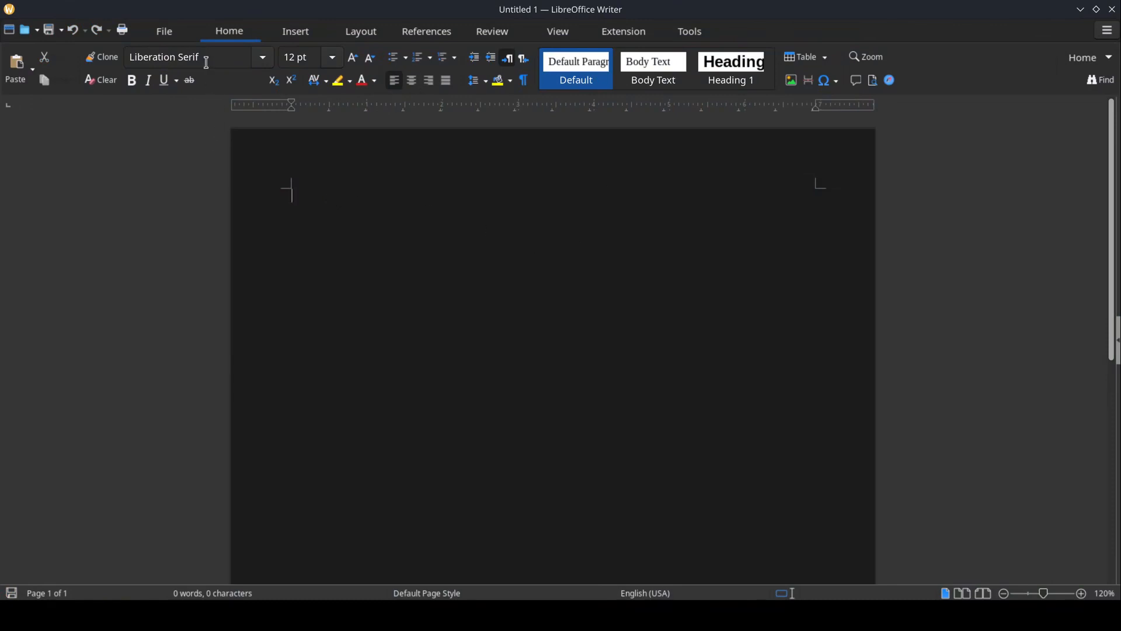
{"action": "left_click", "coordinate": [212, 59]}
{"action": "type", "text": "Times New Roman"}
{"action": "key", "text": "Return"}
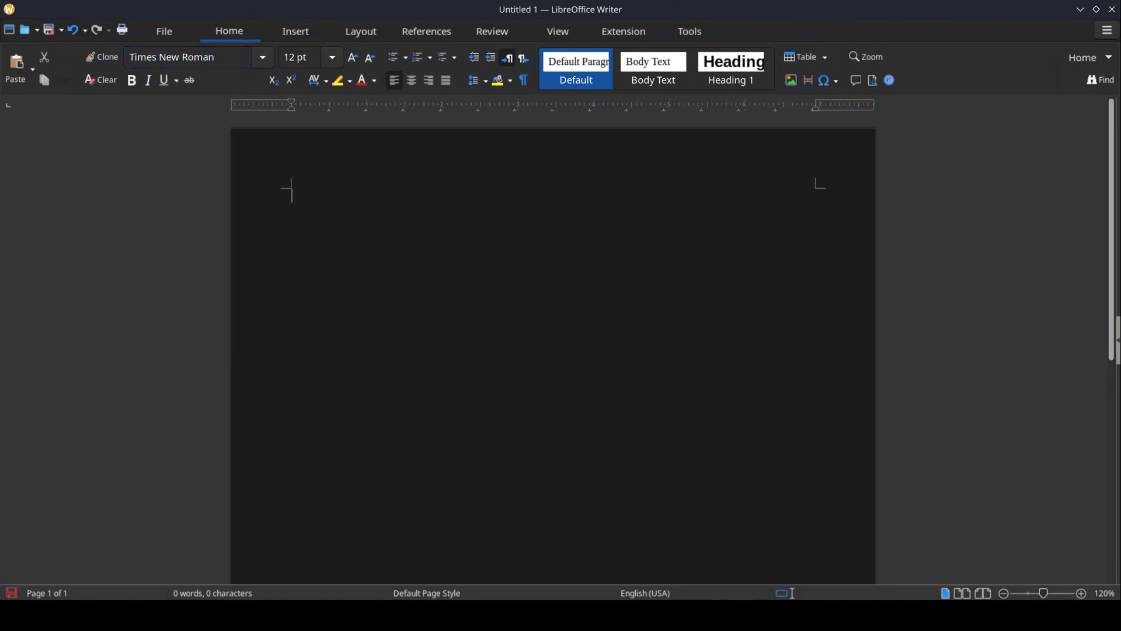
{"action": "type", "text": "jhjhb"}
Examine the fonts offered as default in LibreOffice Writer's Basic Fonts (Western) options and close the options without changes.
{"action": "left_click", "coordinate": [698, 33]}
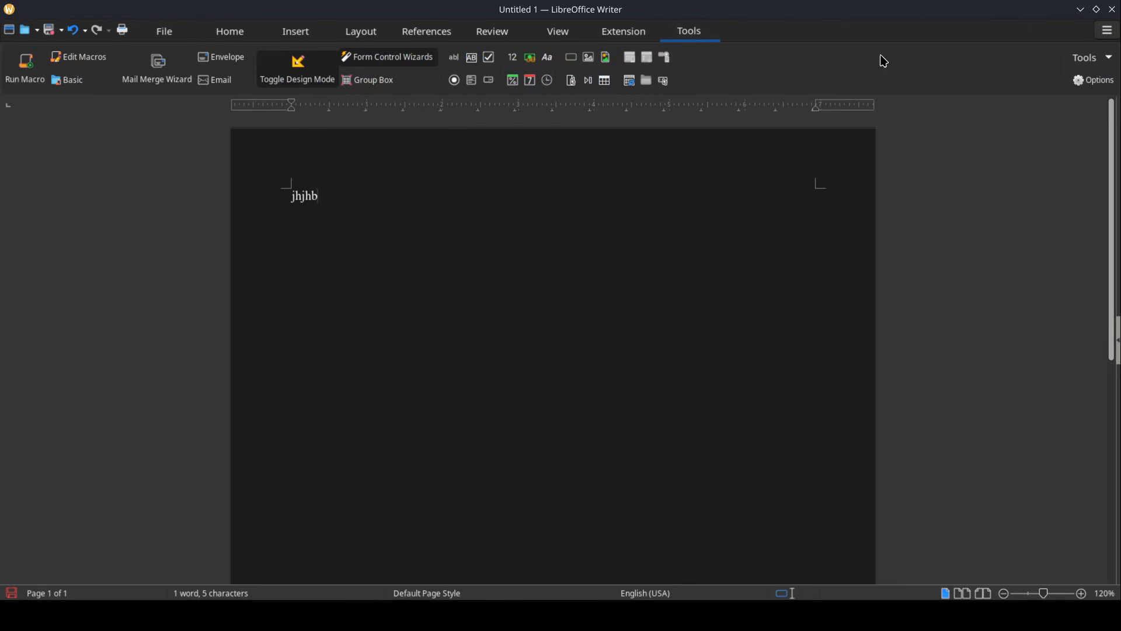
{"action": "left_click", "coordinate": [1092, 80]}
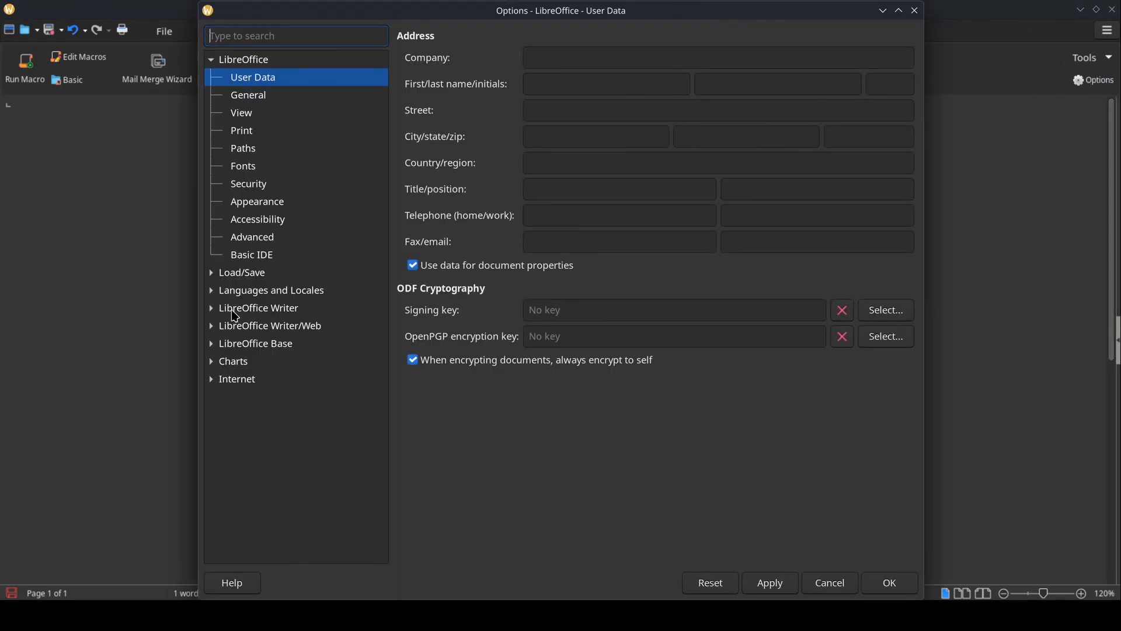
{"action": "double_click", "coordinate": [304, 309]}
{"action": "scroll", "coordinate": [308, 319], "scroll_direction": "down", "scroll_amount": 2}
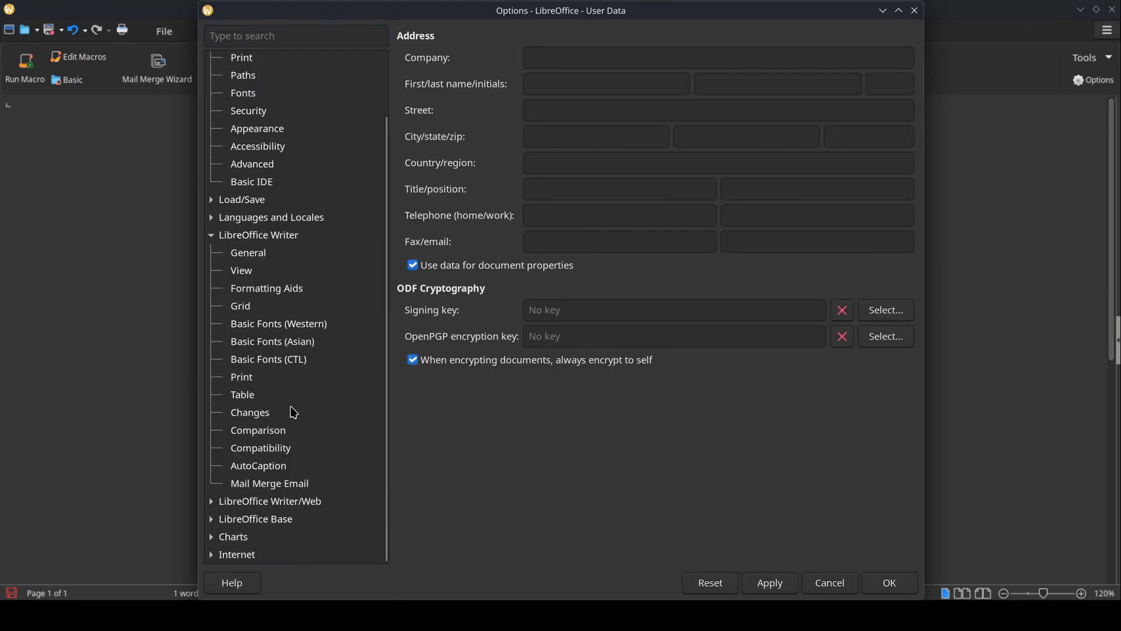
{"action": "left_click", "coordinate": [291, 327]}
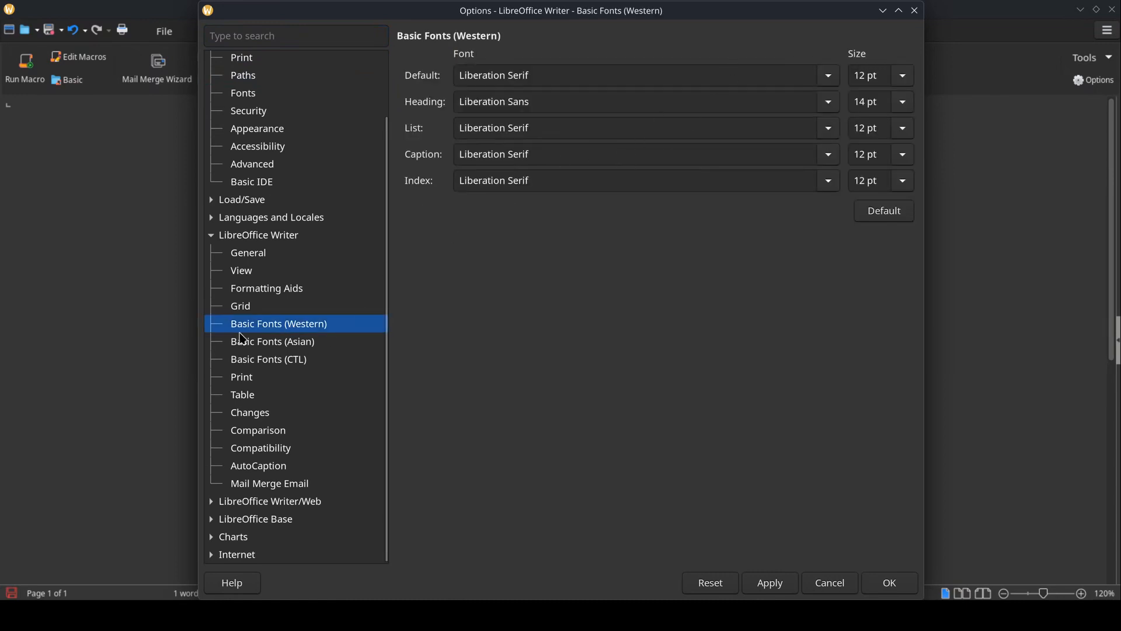
{"action": "left_click", "coordinate": [829, 77]}
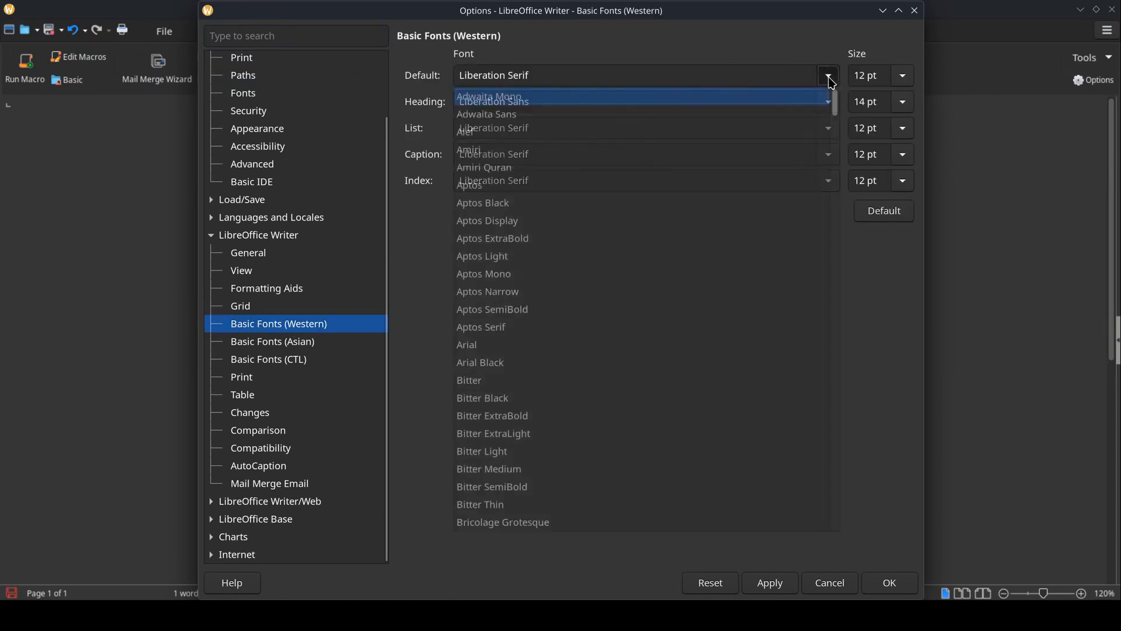
{"action": "left_click", "coordinate": [429, 294]}
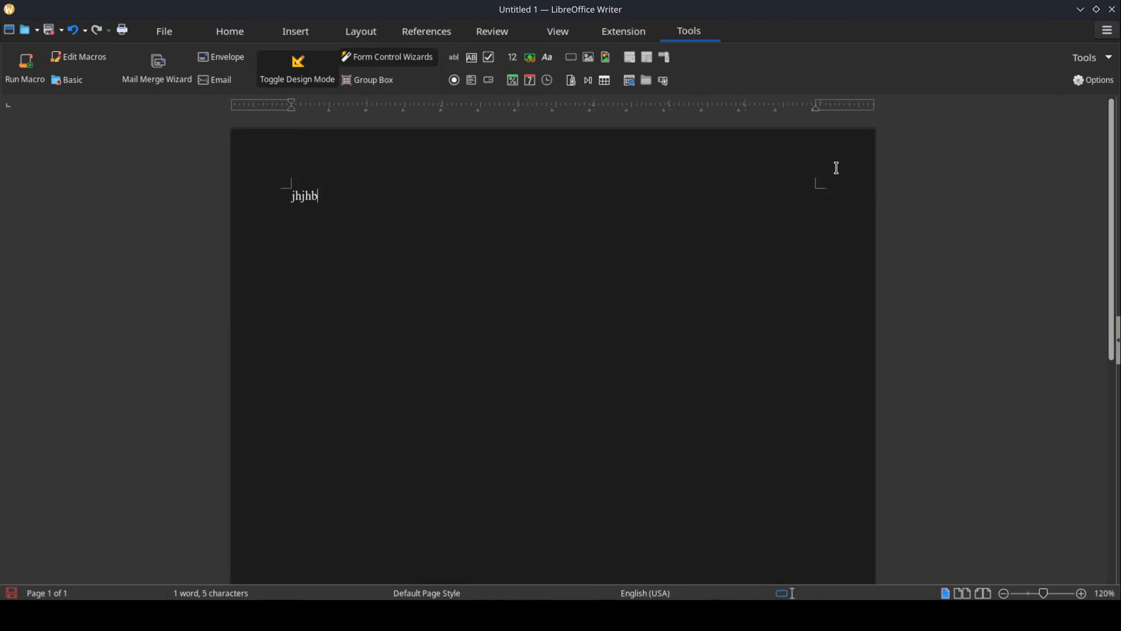
Review the default save formats in the Load/Save options and enable loading SmartArt as LibreOffice shapes in the Microsoft Office settings.
{"action": "left_click", "coordinate": [1083, 87]}
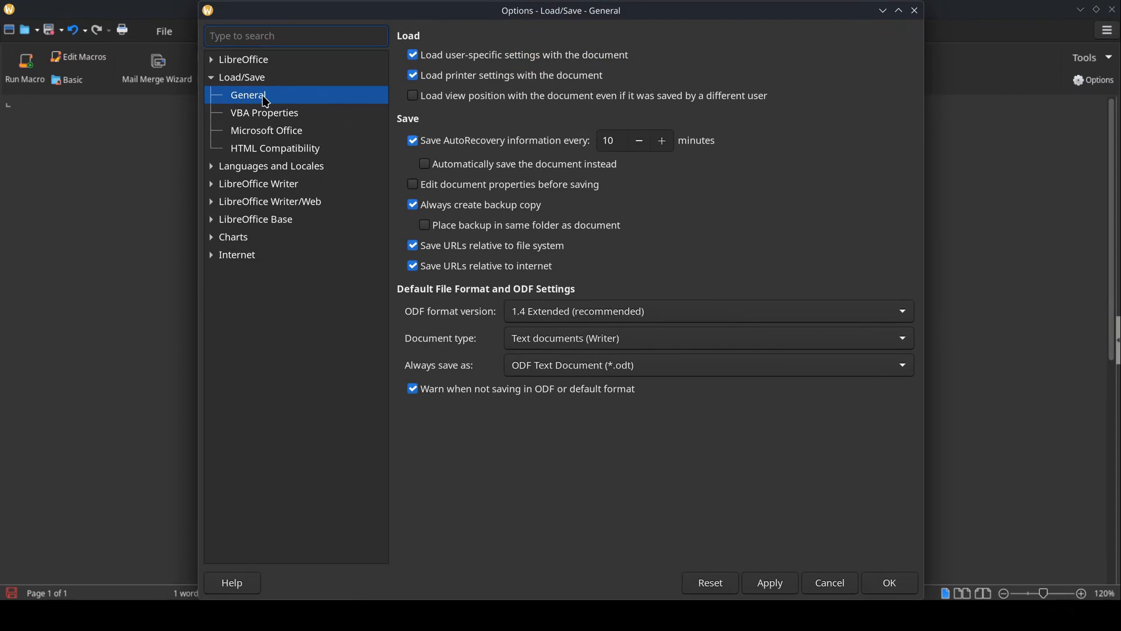
{"action": "left_click", "coordinate": [607, 374]}
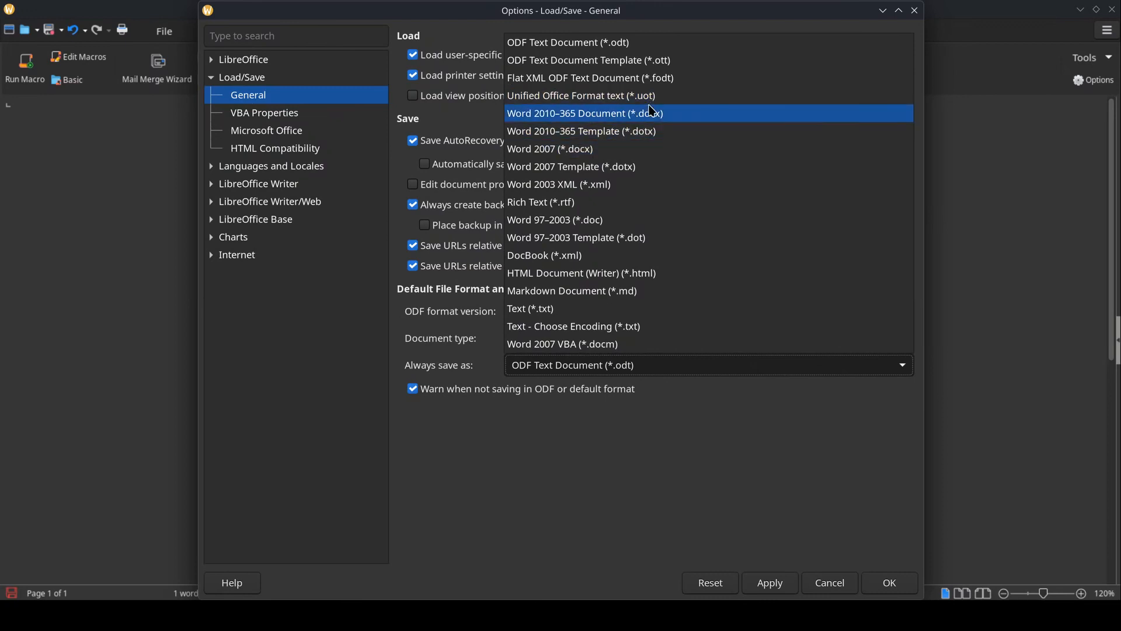
{"action": "left_click", "coordinate": [607, 453]}
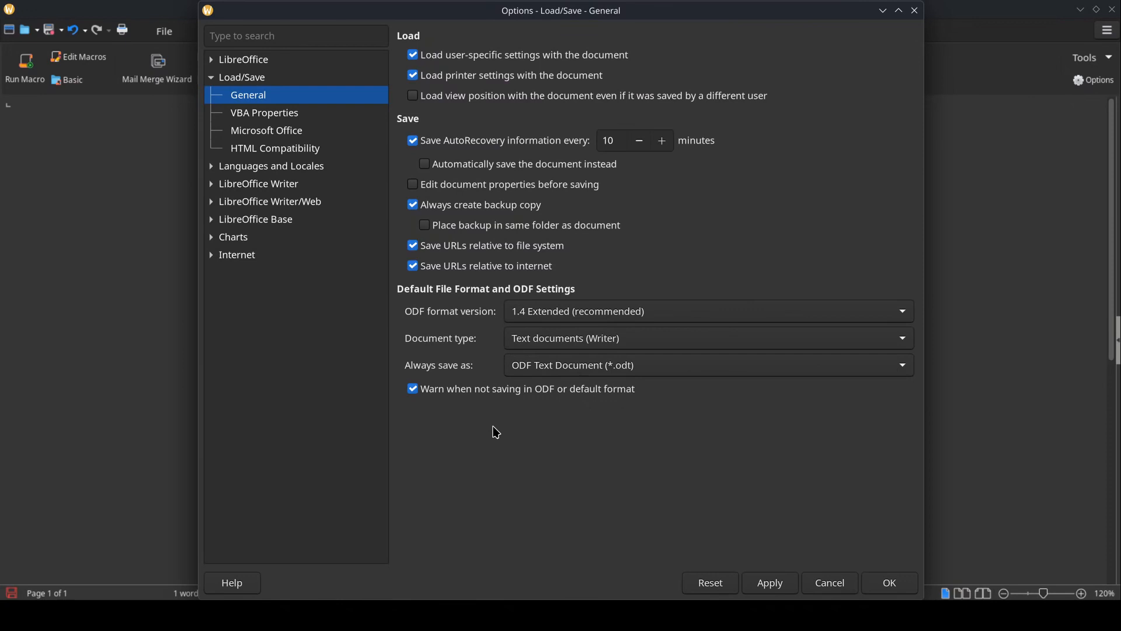
{"action": "left_click", "coordinate": [302, 136]}
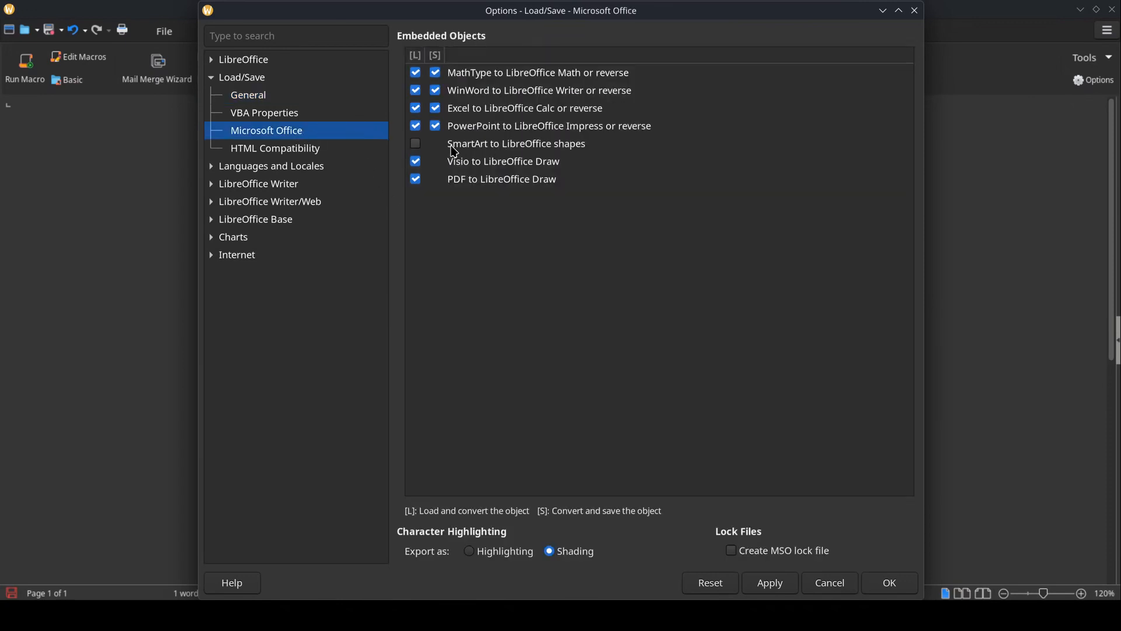
{"action": "left_click", "coordinate": [416, 145]}
Enable Word-compatible font metrics for text grid and Asian text and Word-compatible trailing blanks in Writer's compatibility options, and apply the changes.
{"action": "left_click", "coordinate": [208, 185]}
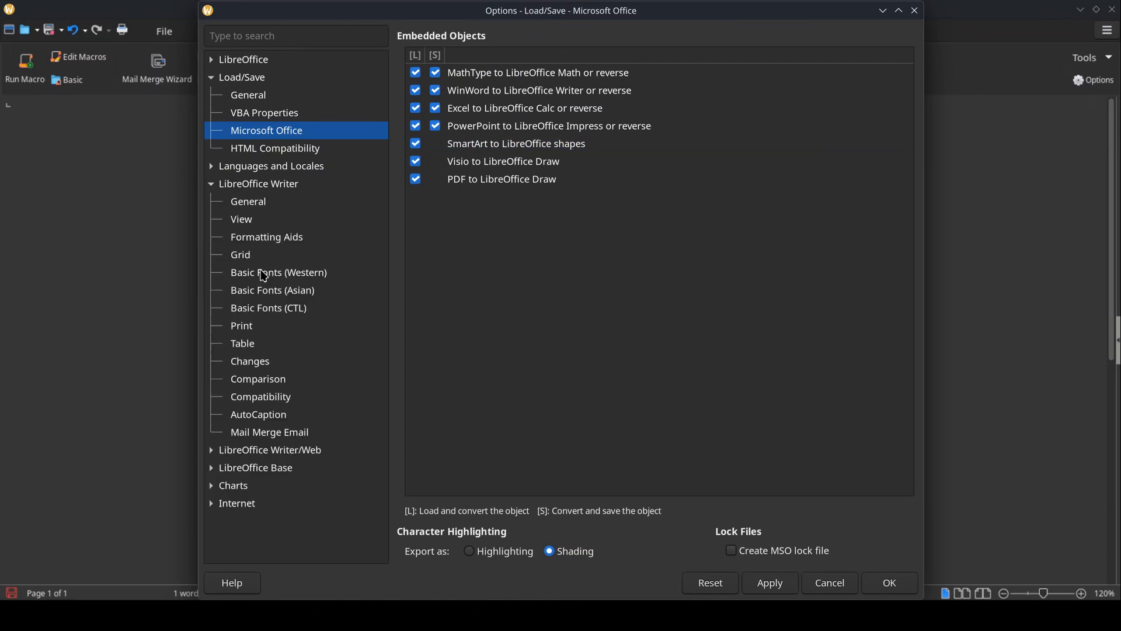
{"action": "left_click", "coordinate": [252, 394]}
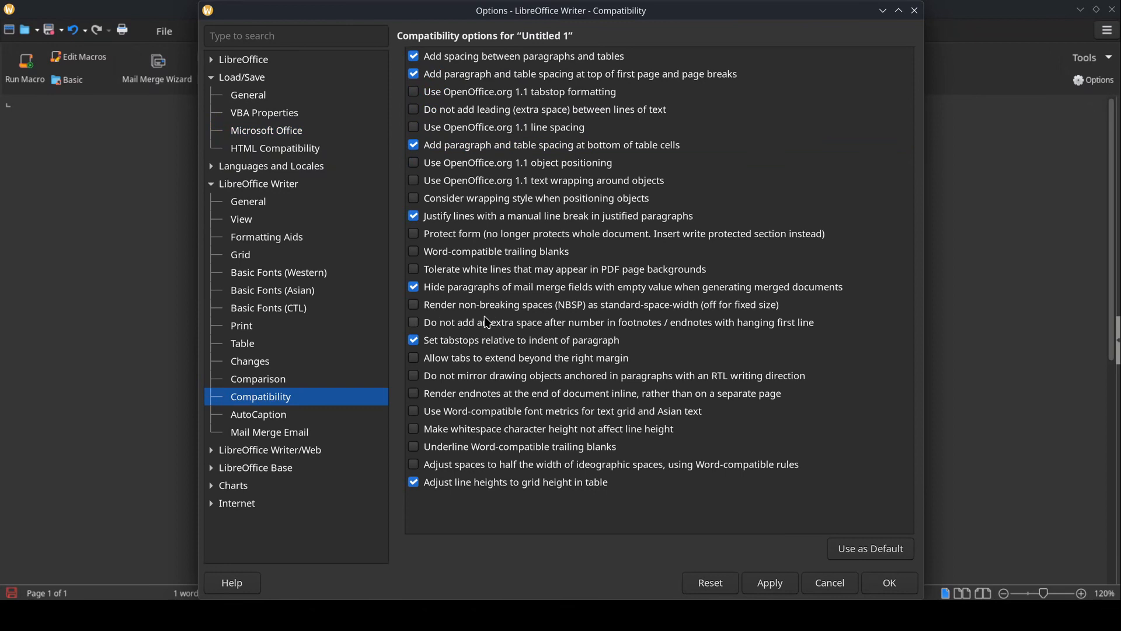
{"action": "left_click", "coordinate": [415, 412]}
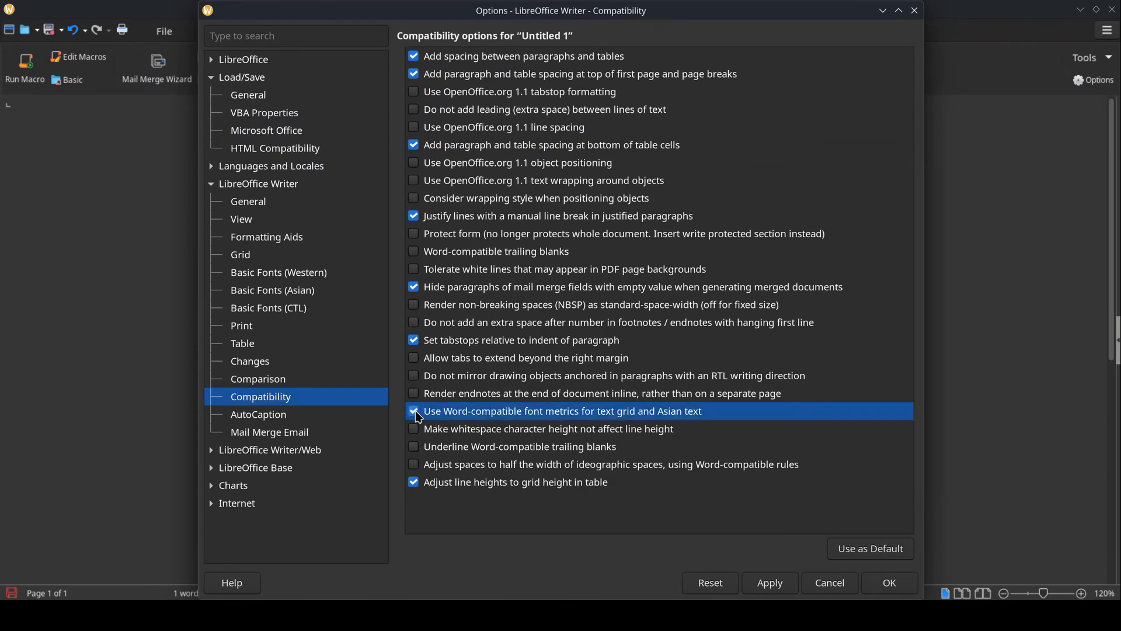
{"action": "left_click", "coordinate": [414, 253]}
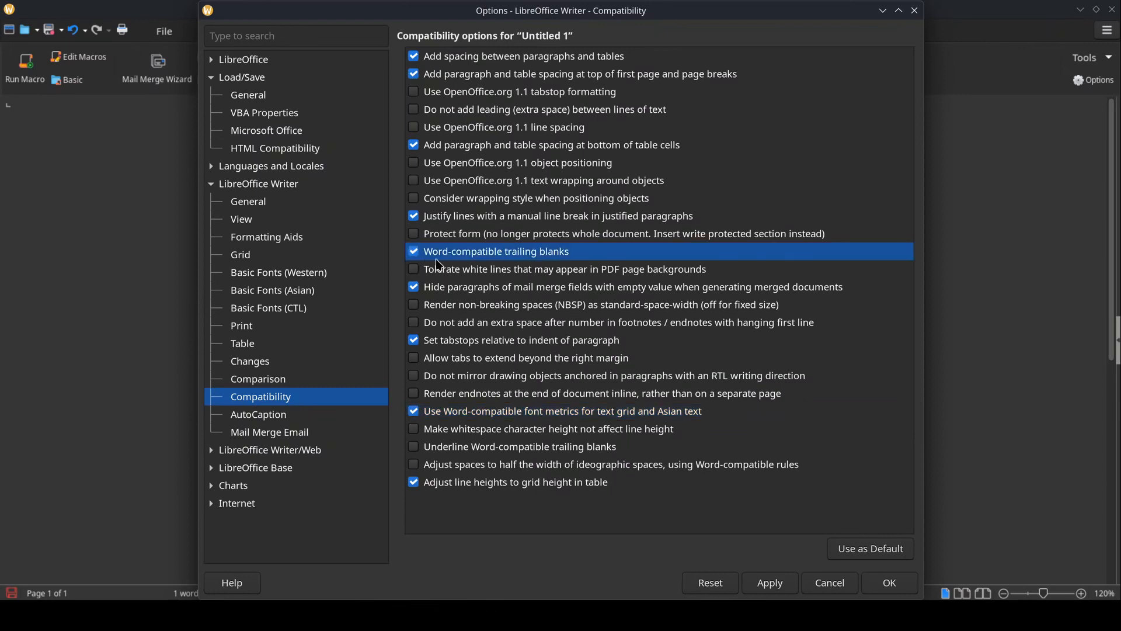
{"action": "left_click", "coordinate": [778, 586]}
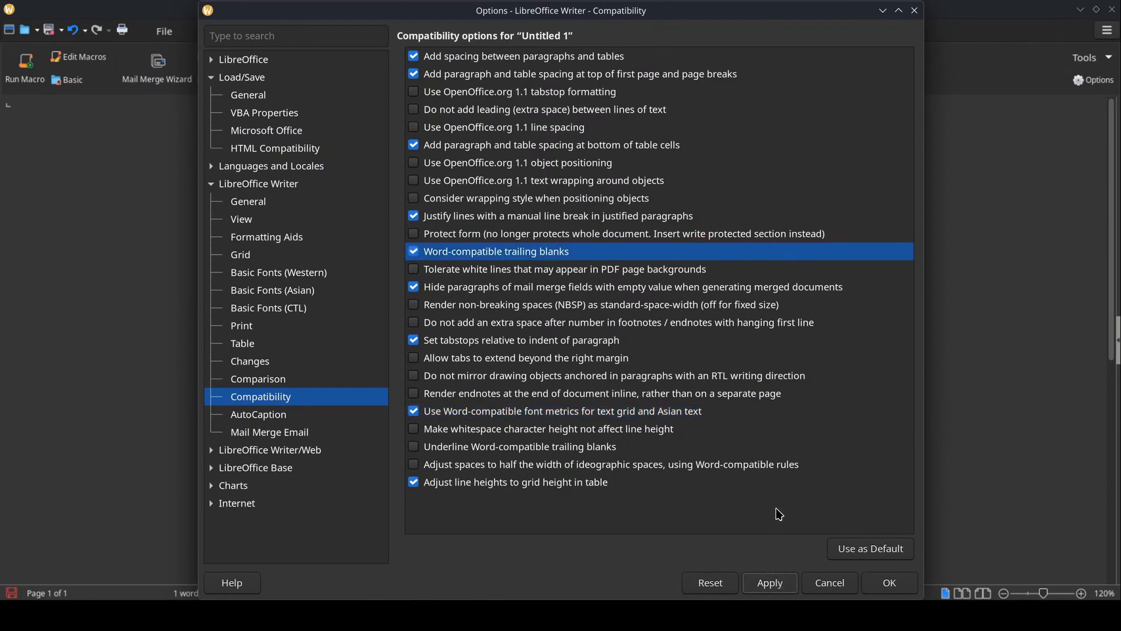